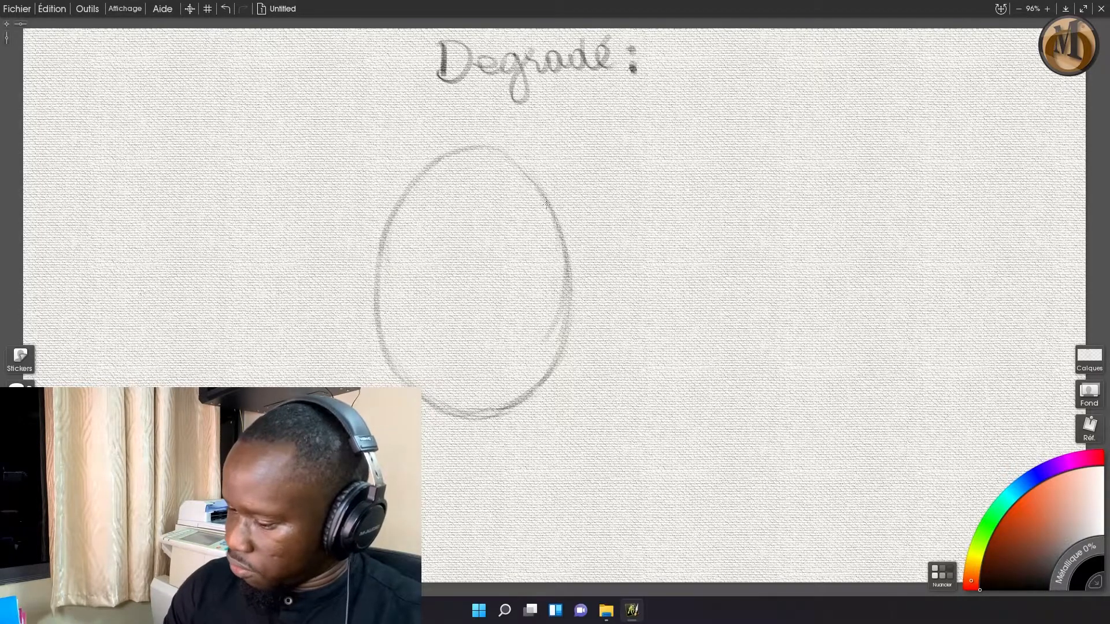
Strengthen the egg's upper-right outline and sketch a wide open bowl with an elliptical rim to the right of the egg
{"action": "left_click_drag", "start_coordinate": [547, 196], "coordinate": [515, 158]}
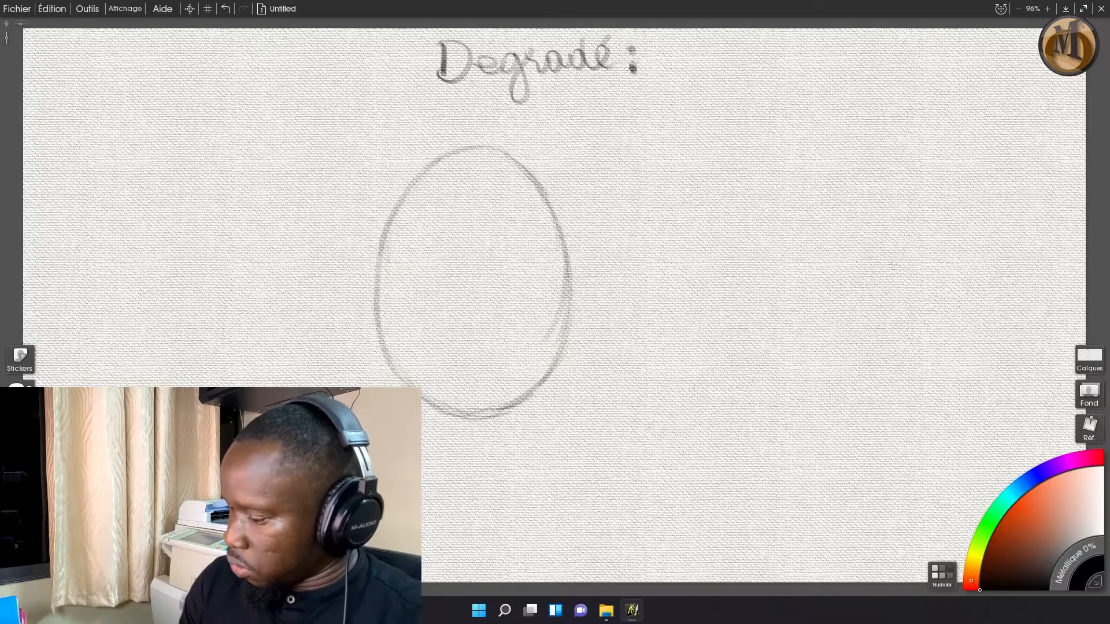
{"action": "mouse_move", "coordinate": [755, 296]}
{"action": "left_mouse_down"}
{"action": "mouse_move", "coordinate": [990, 295]}
{"action": "mouse_move", "coordinate": [761, 276]}
{"action": "mouse_move", "coordinate": [748, 303]}
{"action": "mouse_move", "coordinate": [785, 395]}
{"action": "left_mouse_up"}
{"action": "mouse_move", "coordinate": [1069, 289]}
{"action": "left_mouse_down"}
{"action": "mouse_move", "coordinate": [1054, 352]}
{"action": "mouse_move", "coordinate": [1027, 390]}
{"action": "mouse_move", "coordinate": [903, 425]}
{"action": "left_mouse_up"}
{"action": "left_click_drag", "start_coordinate": [975, 418], "coordinate": [873, 423]}
{"action": "mouse_move", "coordinate": [784, 390]}
{"action": "left_mouse_down"}
{"action": "mouse_move", "coordinate": [907, 426]}
{"action": "mouse_move", "coordinate": [984, 418]}
{"action": "left_mouse_up"}
{"action": "left_click_drag", "start_coordinate": [1065, 286], "coordinate": [1044, 358]}
{"action": "mouse_move", "coordinate": [1068, 287]}
{"action": "left_mouse_down"}
{"action": "mouse_move", "coordinate": [991, 409]}
{"action": "mouse_move", "coordinate": [915, 434]}
{"action": "left_mouse_up"}
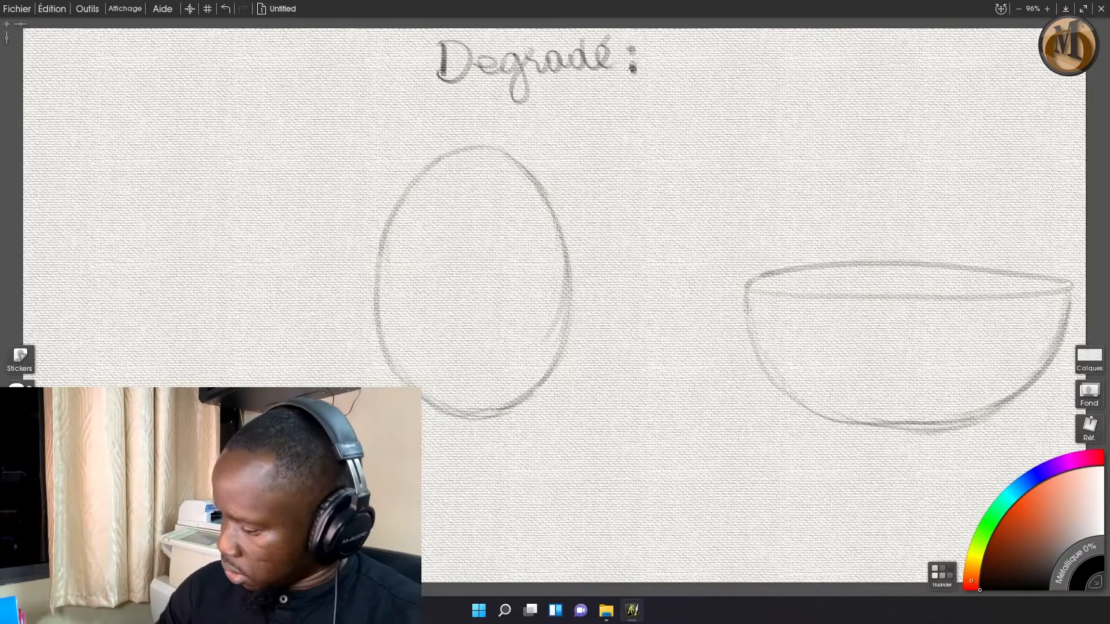
Darken the bowl's curved sides, base and both edges of its rim with repeated pencil strokes
{"action": "left_click_drag", "start_coordinate": [751, 324], "coordinate": [826, 407]}
{"action": "mouse_move", "coordinate": [779, 371]}
{"action": "left_mouse_down"}
{"action": "mouse_move", "coordinate": [833, 412]}
{"action": "mouse_move", "coordinate": [909, 429]}
{"action": "left_mouse_up"}
{"action": "left_click_drag", "start_coordinate": [854, 417], "coordinate": [934, 426]}
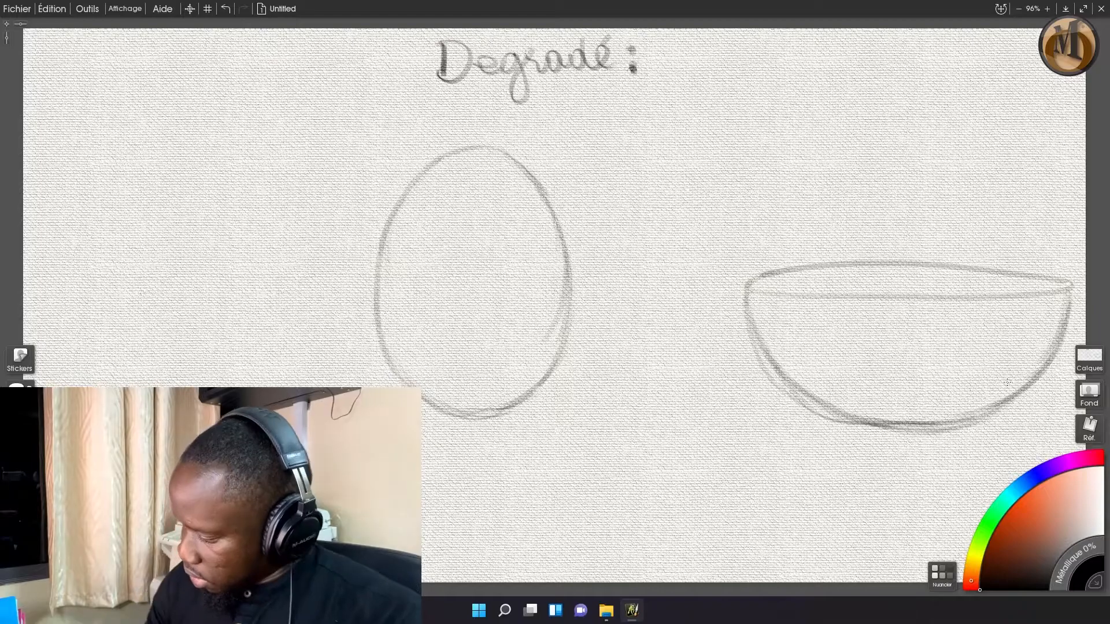
{"action": "left_click_drag", "start_coordinate": [1005, 406], "coordinate": [889, 427]}
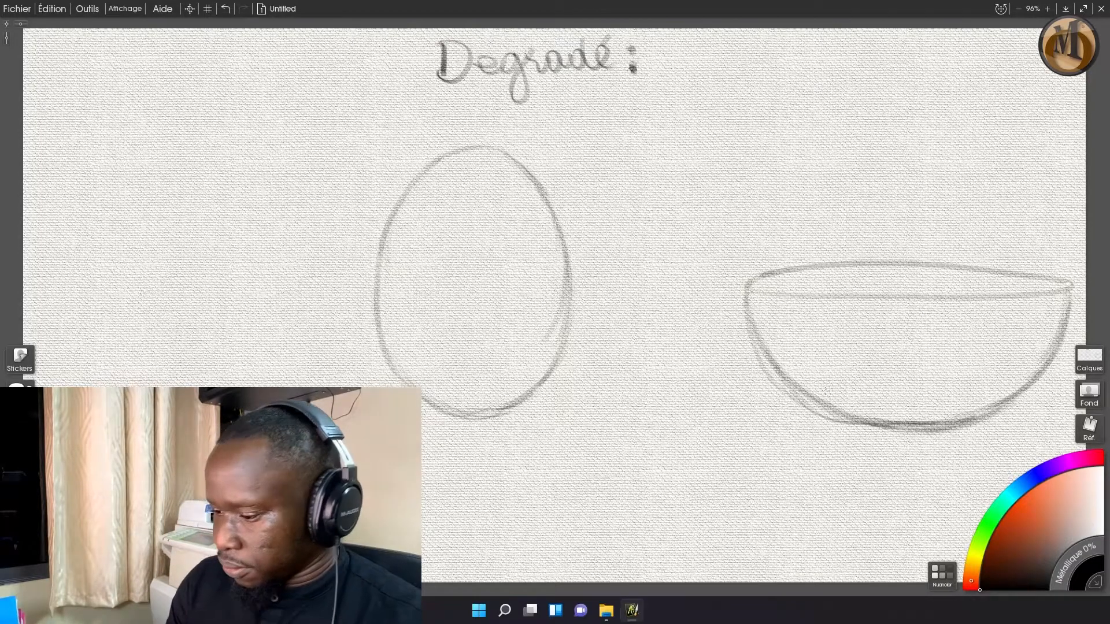
{"action": "left_click_drag", "start_coordinate": [1061, 277], "coordinate": [925, 263]}
{"action": "mouse_move", "coordinate": [1020, 270]}
{"action": "left_mouse_down"}
{"action": "mouse_move", "coordinate": [899, 262]}
{"action": "mouse_move", "coordinate": [765, 278]}
{"action": "mouse_move", "coordinate": [787, 270]}
{"action": "mouse_move", "coordinate": [769, 289]}
{"action": "mouse_move", "coordinate": [787, 292]}
{"action": "mouse_move", "coordinate": [1009, 295]}
{"action": "mouse_move", "coordinate": [833, 296]}
{"action": "mouse_move", "coordinate": [920, 301]}
{"action": "left_mouse_up"}
{"action": "left_click_drag", "start_coordinate": [1064, 289], "coordinate": [982, 300]}
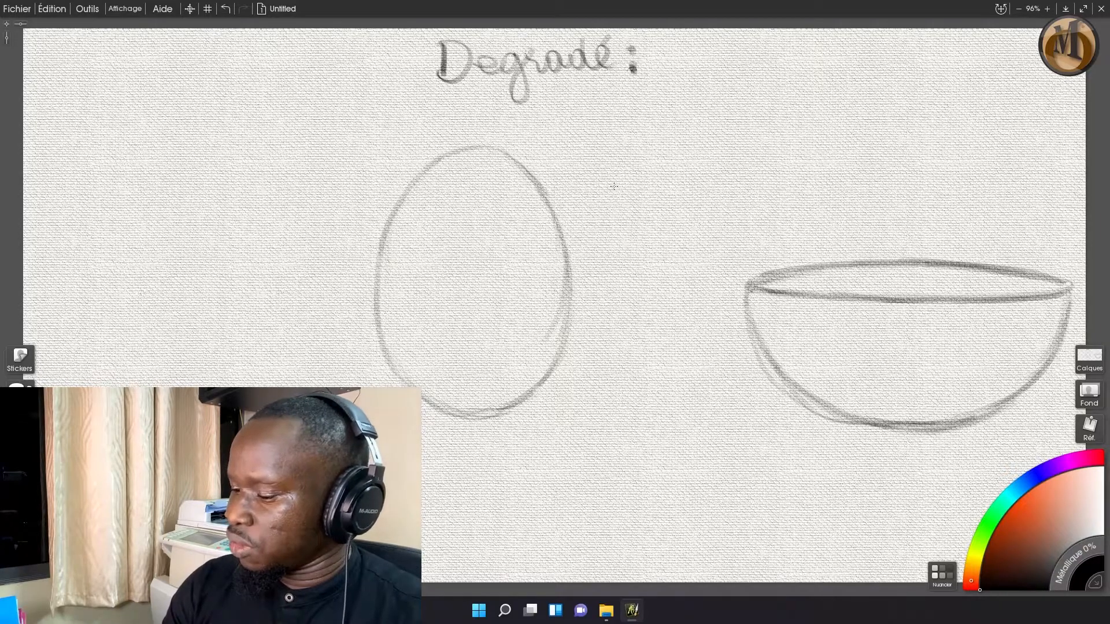
Draw an arrow pointing down-left between the egg and the bowl for the light direction and label it "lumière"
{"action": "mouse_move", "coordinate": [841, 67]}
{"action": "left_mouse_down"}
{"action": "mouse_move", "coordinate": [703, 143]}
{"action": "mouse_move", "coordinate": [731, 140]}
{"action": "left_mouse_up"}
{"action": "mouse_move", "coordinate": [748, 84]}
{"action": "left_mouse_down"}
{"action": "mouse_move", "coordinate": [806, 69]}
{"action": "mouse_move", "coordinate": [821, 47]}
{"action": "mouse_move", "coordinate": [853, 46]}
{"action": "left_mouse_up"}
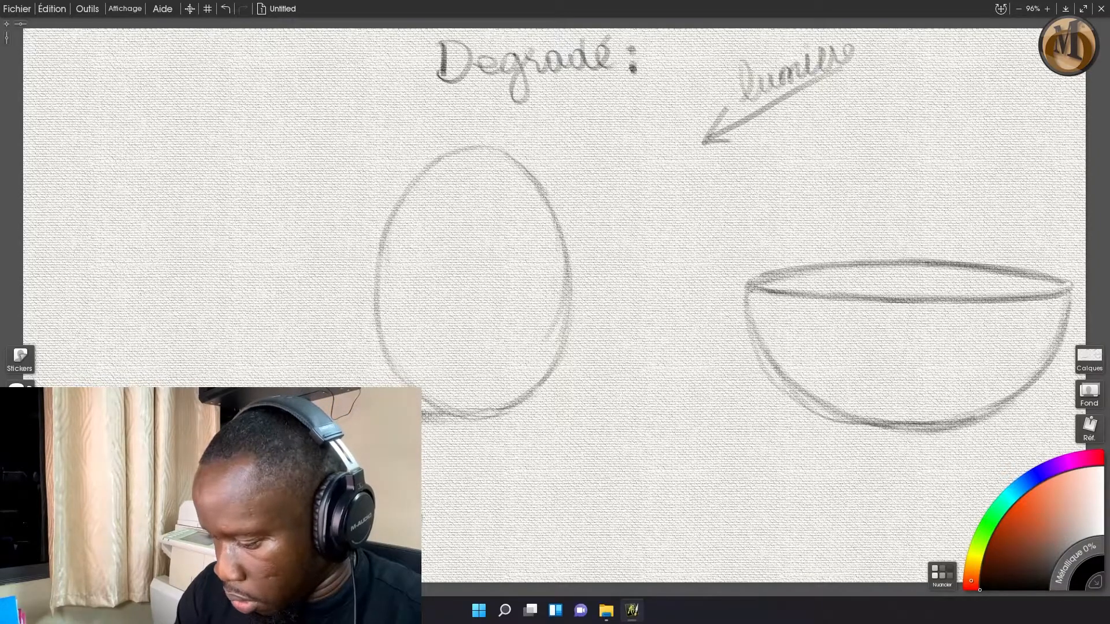
Write the cast-shadow label "portée" below the egg and shade the cast shadow under the egg's base
{"action": "mouse_move", "coordinate": [454, 496]}
{"action": "left_mouse_down"}
{"action": "mouse_move", "coordinate": [471, 511]}
{"action": "mouse_move", "coordinate": [501, 508]}
{"action": "mouse_move", "coordinate": [516, 469]}
{"action": "mouse_move", "coordinate": [569, 503]}
{"action": "mouse_move", "coordinate": [564, 465]}
{"action": "mouse_move", "coordinate": [529, 469]}
{"action": "left_mouse_up"}
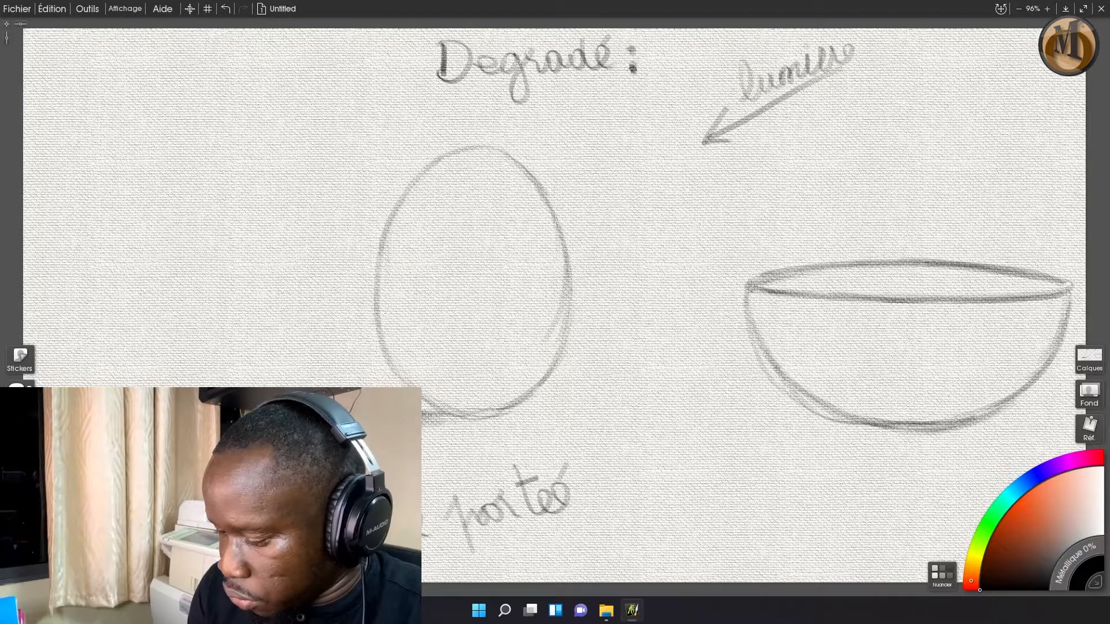
{"action": "mouse_move", "coordinate": [470, 421]}
{"action": "left_mouse_down"}
{"action": "mouse_move", "coordinate": [424, 432]}
{"action": "mouse_move", "coordinate": [445, 422]}
{"action": "mouse_move", "coordinate": [426, 414]}
{"action": "left_mouse_up"}
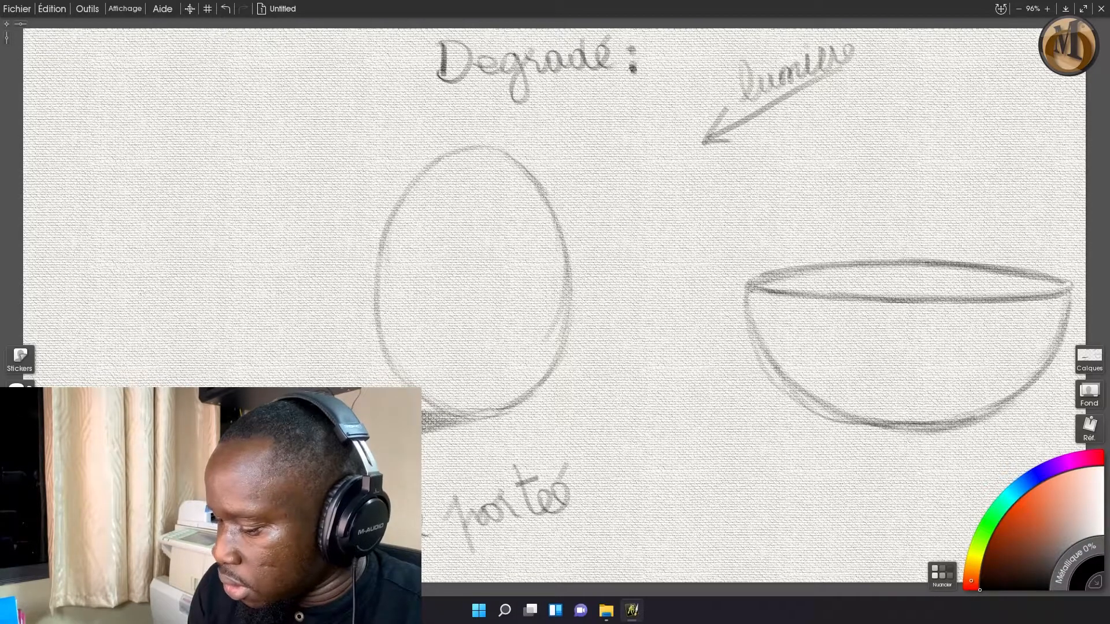
{"action": "left_click_drag", "start_coordinate": [448, 425], "coordinate": [465, 417]}
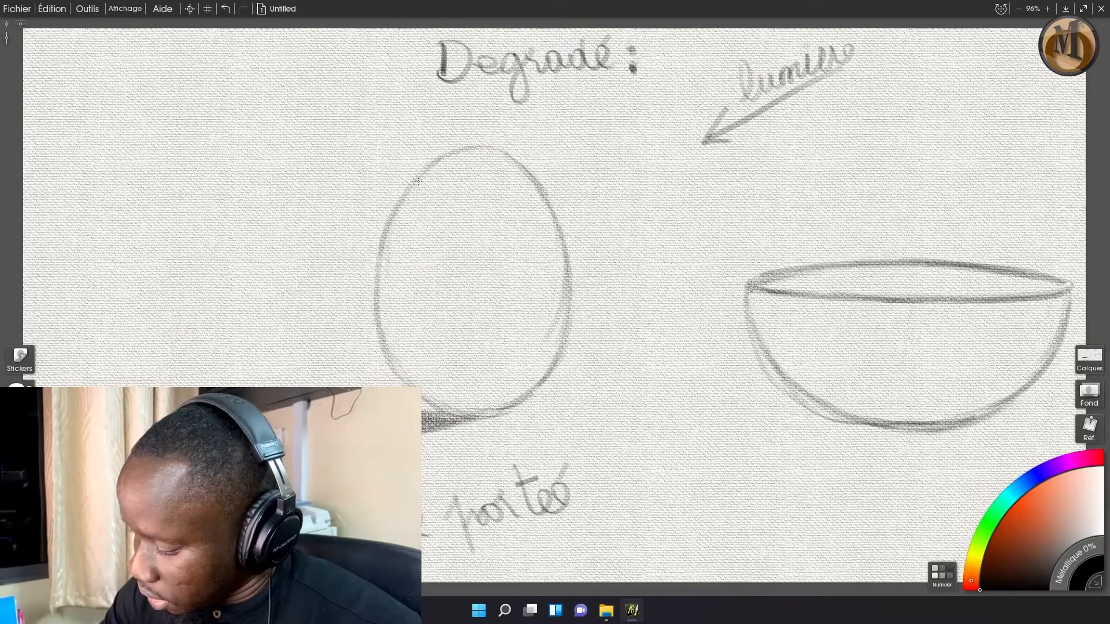
Darken the egg's left outline from near its top to its base as the edge of the shadow side
{"action": "mouse_move", "coordinate": [418, 186]}
{"action": "left_mouse_down"}
{"action": "mouse_move", "coordinate": [388, 236]}
{"action": "mouse_move", "coordinate": [382, 295]}
{"action": "left_mouse_up"}
{"action": "mouse_move", "coordinate": [399, 216]}
{"action": "left_mouse_down"}
{"action": "mouse_move", "coordinate": [385, 259]}
{"action": "mouse_move", "coordinate": [392, 340]}
{"action": "mouse_move", "coordinate": [382, 333]}
{"action": "mouse_move", "coordinate": [389, 224]}
{"action": "mouse_move", "coordinate": [384, 280]}
{"action": "mouse_move", "coordinate": [430, 399]}
{"action": "left_mouse_up"}
{"action": "mouse_move", "coordinate": [398, 364]}
{"action": "left_mouse_down"}
{"action": "mouse_move", "coordinate": [429, 395]}
{"action": "mouse_move", "coordinate": [396, 363]}
{"action": "mouse_move", "coordinate": [381, 253]}
{"action": "mouse_move", "coordinate": [382, 325]}
{"action": "left_mouse_up"}
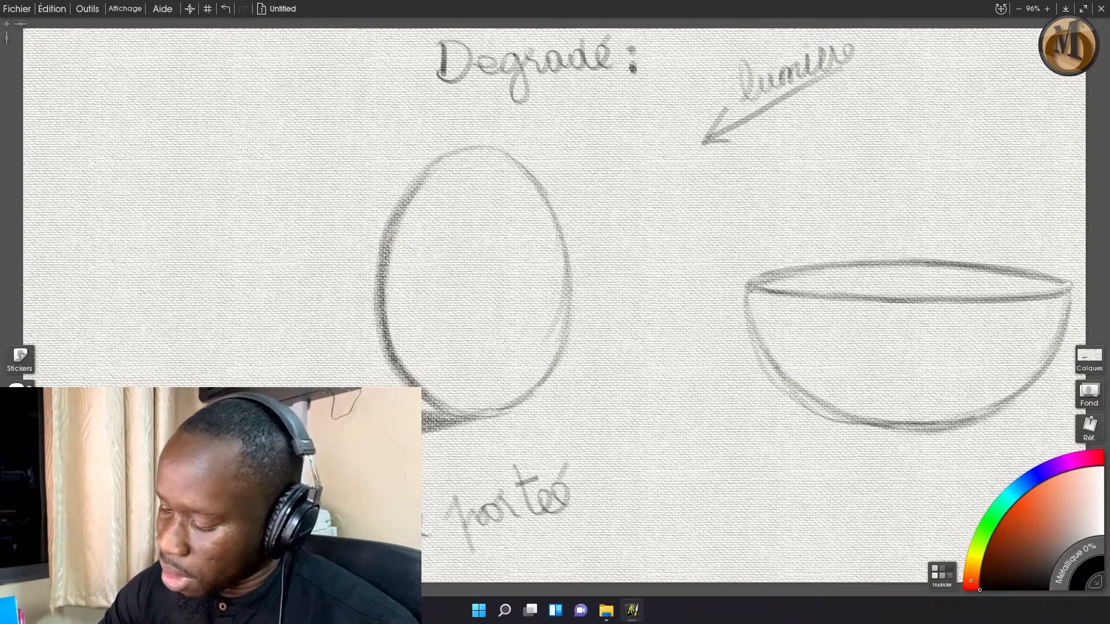
{"action": "mouse_move", "coordinate": [415, 178]}
{"action": "left_mouse_down"}
{"action": "mouse_move", "coordinate": [449, 154]}
{"action": "mouse_move", "coordinate": [404, 206]}
{"action": "mouse_move", "coordinate": [388, 257]}
{"action": "left_mouse_up"}
{"action": "mouse_move", "coordinate": [422, 175]}
{"action": "left_mouse_down"}
{"action": "mouse_move", "coordinate": [392, 210]}
{"action": "mouse_move", "coordinate": [379, 324]}
{"action": "left_mouse_up"}
{"action": "left_click_drag", "start_coordinate": [380, 260], "coordinate": [377, 295]}
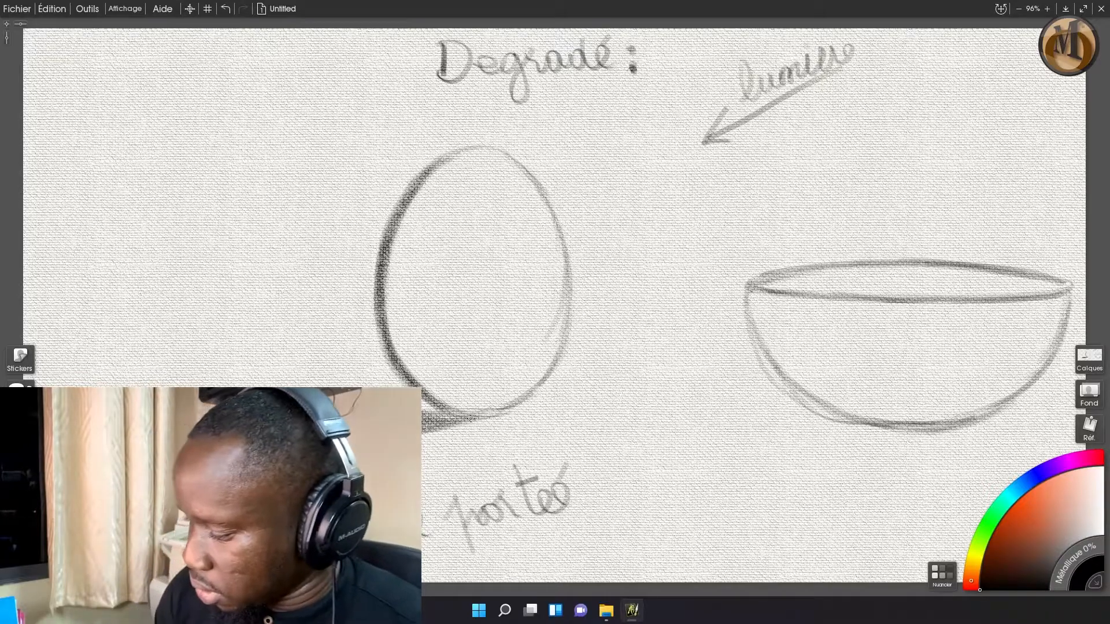
Draw a row of dots fading from black to light gray at the canvas's upper left, and thicken the egg's left-side shading
{"action": "mouse_move", "coordinate": [92, 122]}
{"action": "left_mouse_down"}
{"action": "mouse_move", "coordinate": [117, 113]}
{"action": "mouse_move", "coordinate": [215, 112]}
{"action": "mouse_move", "coordinate": [270, 94]}
{"action": "left_mouse_up"}
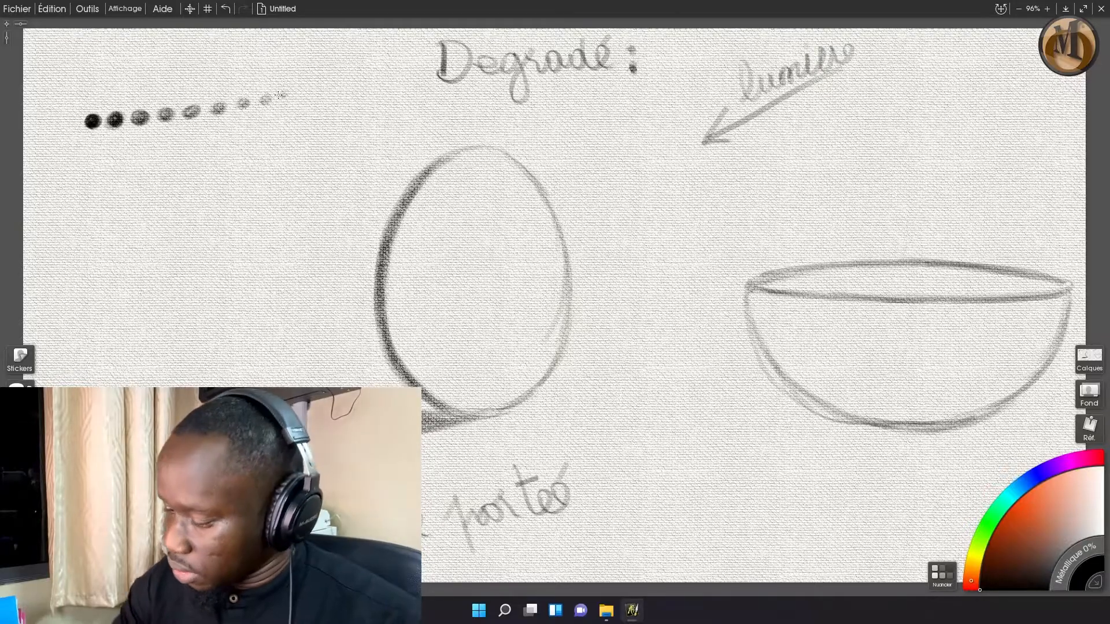
{"action": "mouse_move", "coordinate": [436, 176]}
{"action": "left_mouse_down"}
{"action": "mouse_move", "coordinate": [389, 247]}
{"action": "mouse_move", "coordinate": [390, 333]}
{"action": "mouse_move", "coordinate": [405, 361]}
{"action": "mouse_move", "coordinate": [391, 305]}
{"action": "mouse_move", "coordinate": [427, 395]}
{"action": "mouse_move", "coordinate": [417, 363]}
{"action": "mouse_move", "coordinate": [415, 375]}
{"action": "left_mouse_up"}
{"action": "left_click_drag", "start_coordinate": [388, 327], "coordinate": [398, 222]}
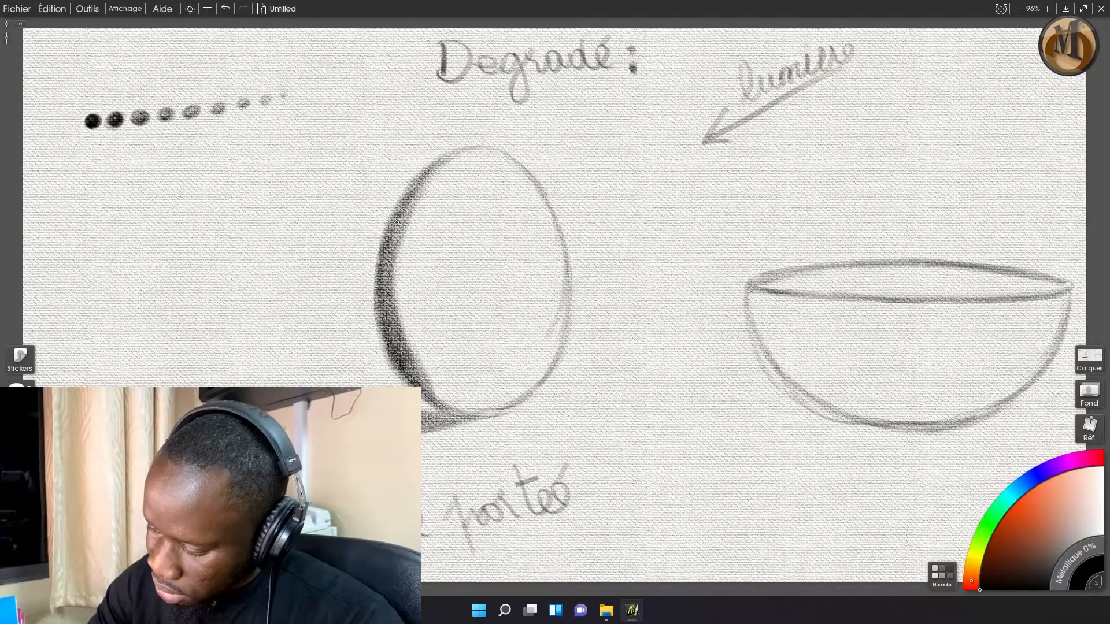
Widen the shading inward over the egg's left side, lightening the tone progressively towards the center
{"action": "mouse_move", "coordinate": [419, 382]}
{"action": "left_mouse_down"}
{"action": "mouse_move", "coordinate": [417, 352]}
{"action": "mouse_move", "coordinate": [454, 408]}
{"action": "left_mouse_up"}
{"action": "mouse_move", "coordinate": [414, 350]}
{"action": "left_mouse_down"}
{"action": "mouse_move", "coordinate": [399, 284]}
{"action": "mouse_move", "coordinate": [405, 232]}
{"action": "mouse_move", "coordinate": [446, 152]}
{"action": "left_mouse_up"}
{"action": "mouse_move", "coordinate": [399, 223]}
{"action": "left_mouse_down"}
{"action": "mouse_move", "coordinate": [398, 285]}
{"action": "mouse_move", "coordinate": [395, 259]}
{"action": "mouse_move", "coordinate": [398, 270]}
{"action": "left_mouse_up"}
{"action": "mouse_move", "coordinate": [391, 321]}
{"action": "left_mouse_down"}
{"action": "mouse_move", "coordinate": [405, 289]}
{"action": "mouse_move", "coordinate": [394, 312]}
{"action": "mouse_move", "coordinate": [409, 342]}
{"action": "left_mouse_up"}
{"action": "mouse_move", "coordinate": [416, 248]}
{"action": "left_mouse_down"}
{"action": "mouse_move", "coordinate": [405, 336]}
{"action": "mouse_move", "coordinate": [405, 271]}
{"action": "left_mouse_up"}
{"action": "mouse_move", "coordinate": [410, 315]}
{"action": "left_mouse_down"}
{"action": "mouse_move", "coordinate": [406, 355]}
{"action": "mouse_move", "coordinate": [430, 388]}
{"action": "left_mouse_up"}
{"action": "mouse_move", "coordinate": [430, 333]}
{"action": "left_mouse_down"}
{"action": "mouse_move", "coordinate": [433, 392]}
{"action": "mouse_move", "coordinate": [439, 368]}
{"action": "mouse_move", "coordinate": [451, 408]}
{"action": "mouse_move", "coordinate": [458, 383]}
{"action": "left_mouse_up"}
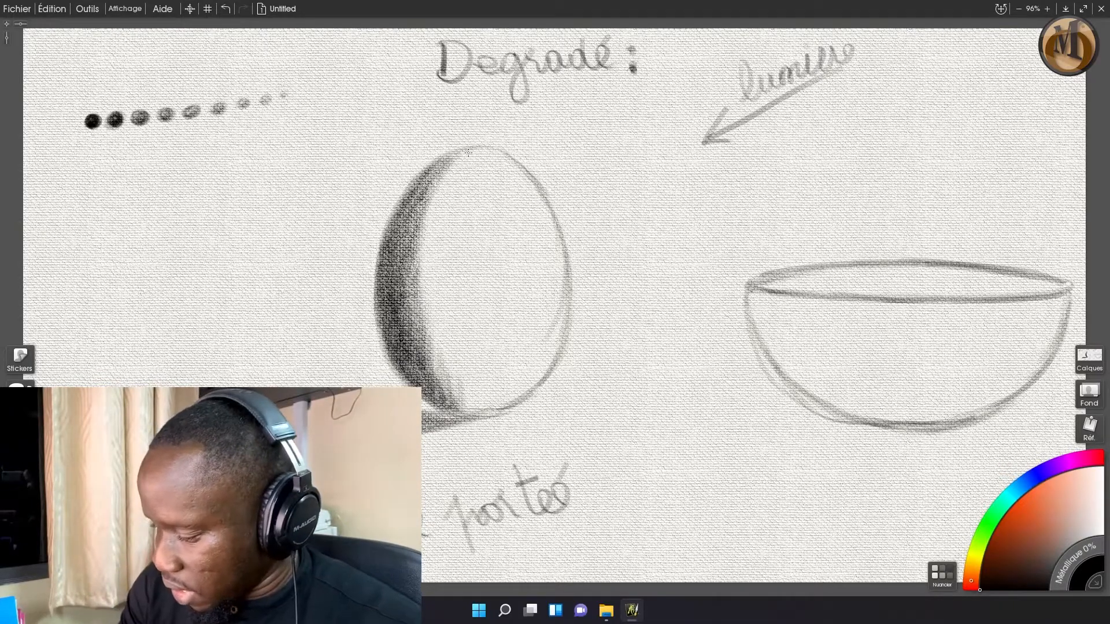
Draw two faint vertical guide lines dividing the egg into three bands
{"action": "mouse_move", "coordinate": [461, 159]}
{"action": "left_mouse_down"}
{"action": "mouse_move", "coordinate": [457, 315]}
{"action": "mouse_move", "coordinate": [472, 355]}
{"action": "left_mouse_up"}
{"action": "left_click_drag", "start_coordinate": [504, 158], "coordinate": [522, 379]}
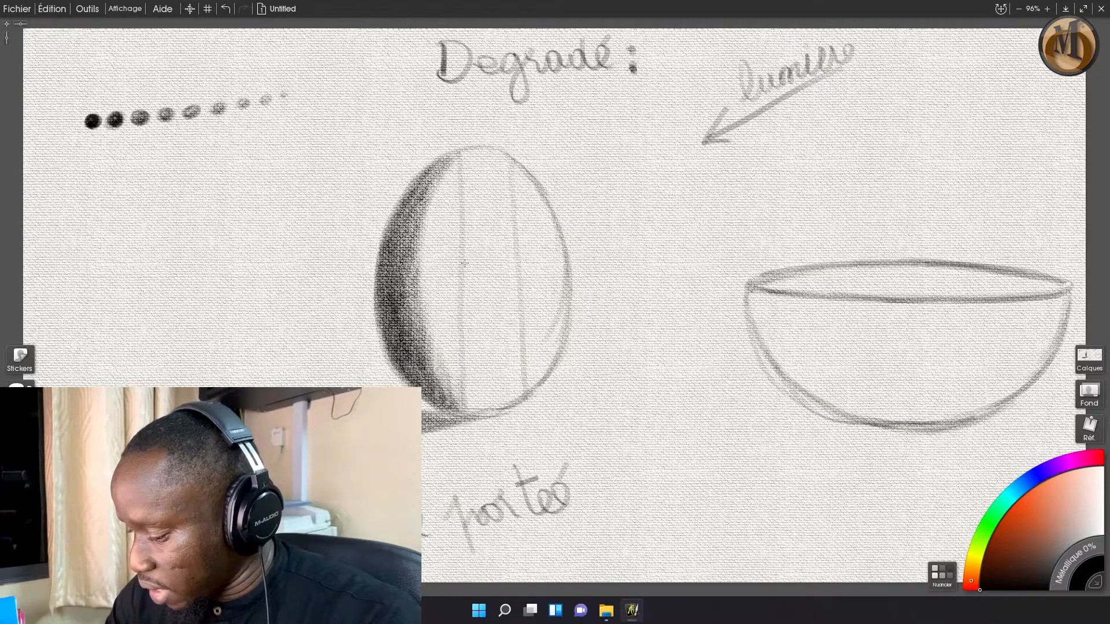
Try to undo the vertical guide strokes on the egg, and redo the last undone stroke
{"action": "key", "text": "ctrl+z"}
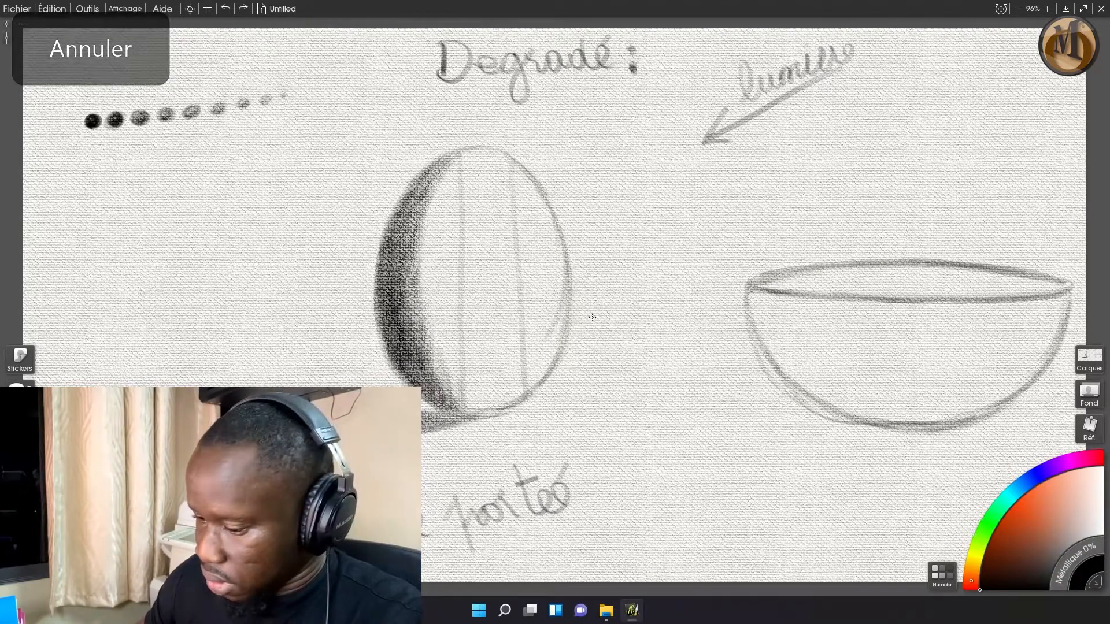
{"action": "left_click", "coordinate": [81, 9]}
{"action": "left_click", "coordinate": [51, 9]}
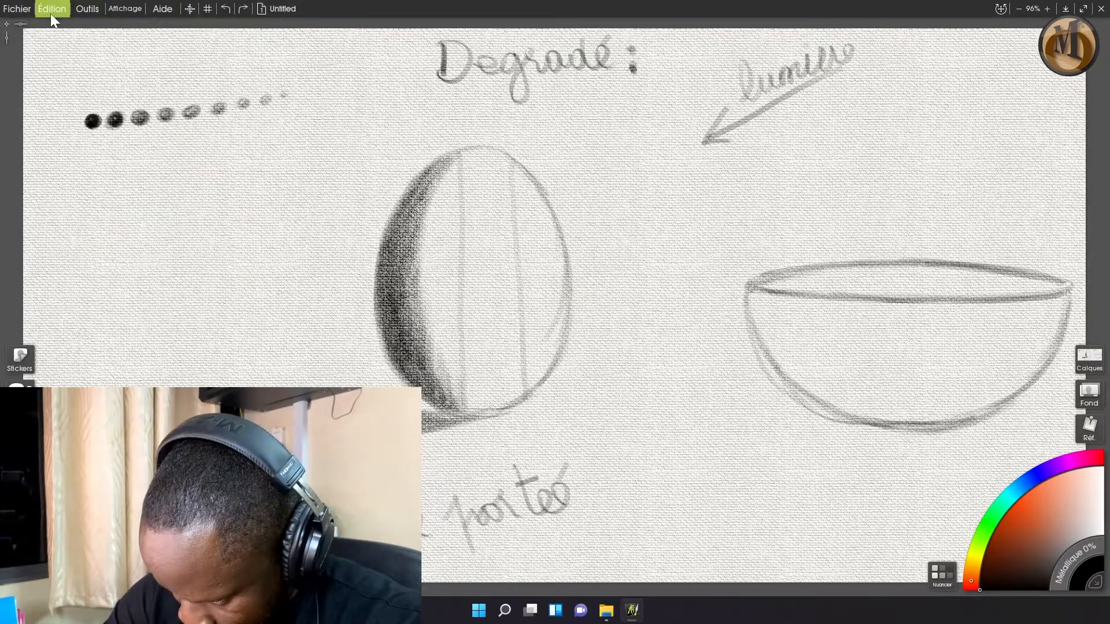
{"action": "left_click", "coordinate": [51, 11]}
{"action": "left_click", "coordinate": [70, 27]}
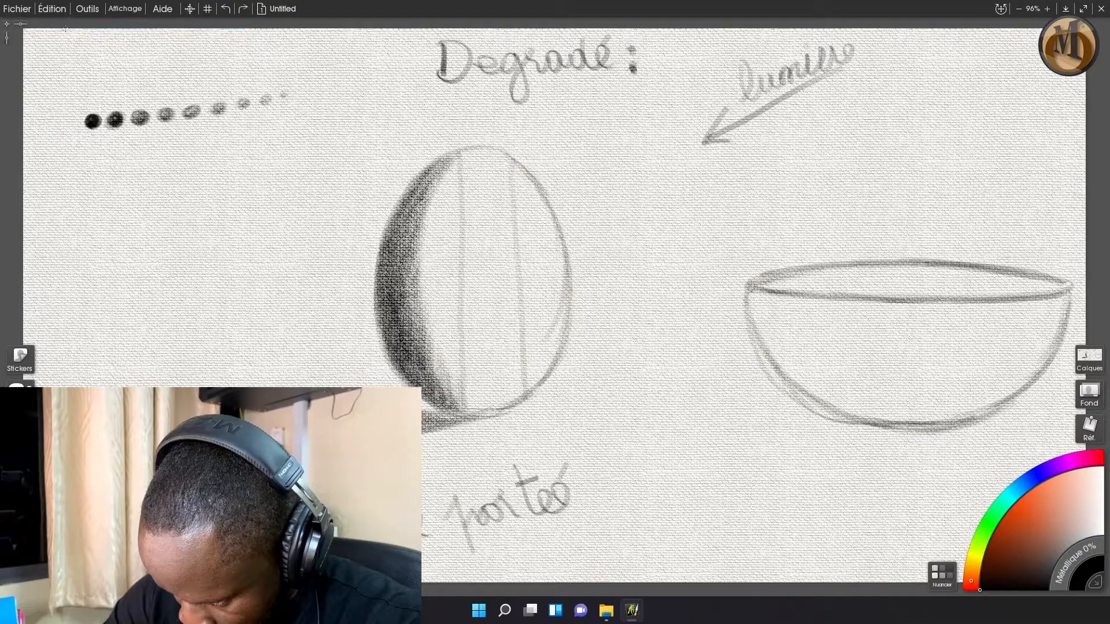
{"action": "left_click", "coordinate": [52, 10]}
{"action": "left_click", "coordinate": [64, 25]}
{"action": "left_click", "coordinate": [52, 9]}
{"action": "left_click", "coordinate": [61, 25]}
{"action": "left_click", "coordinate": [54, 14]}
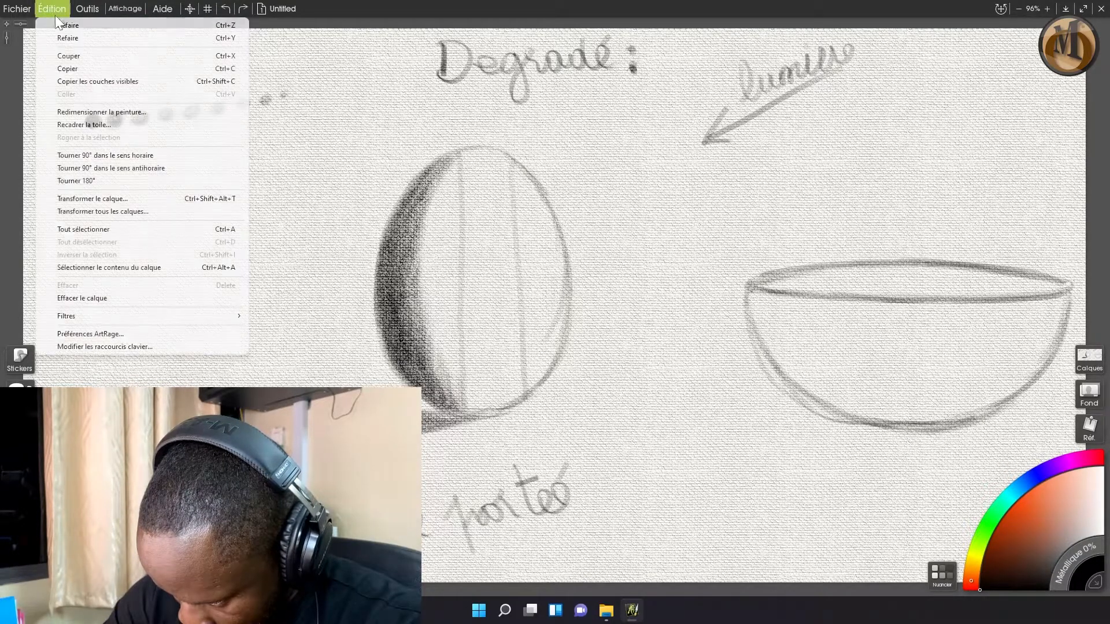
{"action": "left_click", "coordinate": [60, 25]}
{"action": "left_click", "coordinate": [53, 14]}
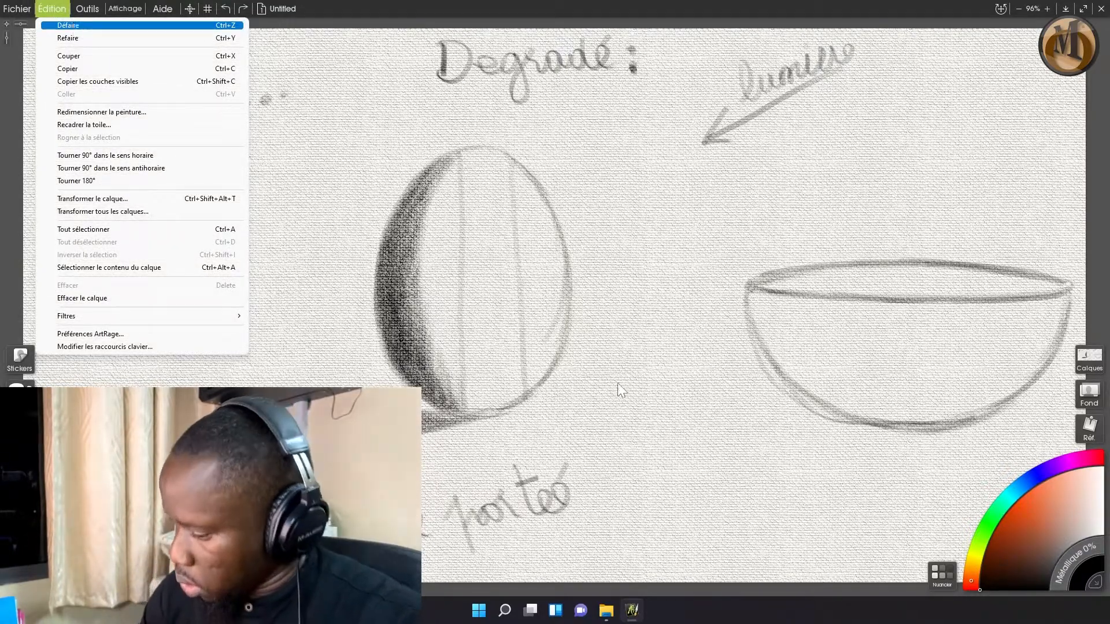
{"action": "left_click", "coordinate": [170, 38]}
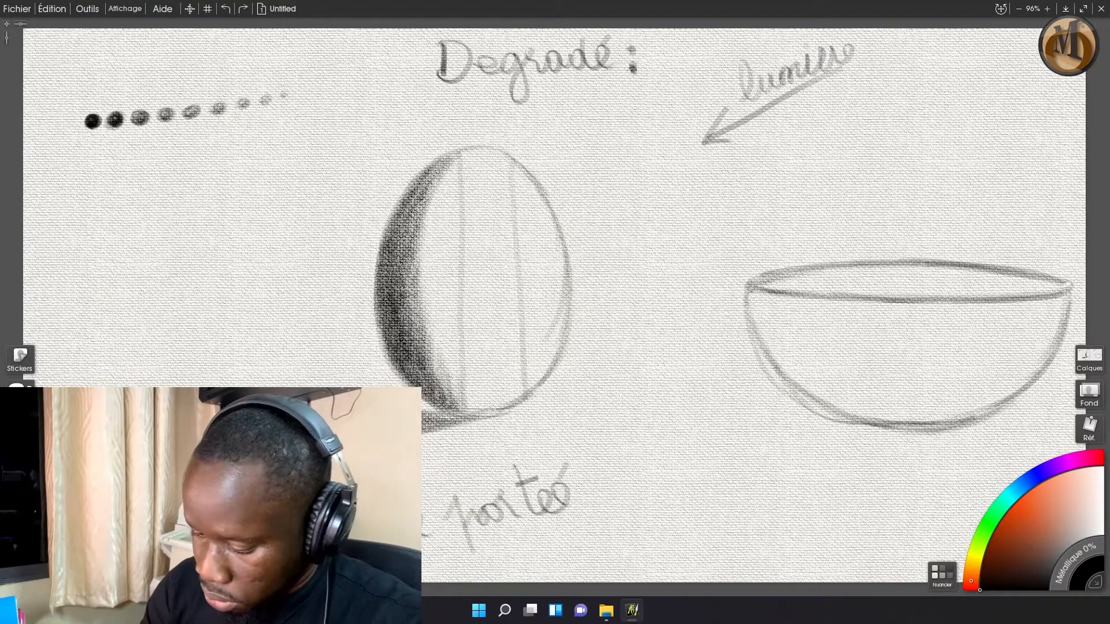
Erase the two vertical guide lines inside the egg
{"action": "mouse_move", "coordinate": [462, 242]}
{"action": "left_mouse_down"}
{"action": "mouse_move", "coordinate": [459, 161]}
{"action": "mouse_move", "coordinate": [466, 397]}
{"action": "left_mouse_up"}
{"action": "mouse_move", "coordinate": [516, 232]}
{"action": "left_mouse_down"}
{"action": "mouse_move", "coordinate": [512, 175]}
{"action": "mouse_move", "coordinate": [530, 363]}
{"action": "left_mouse_up"}
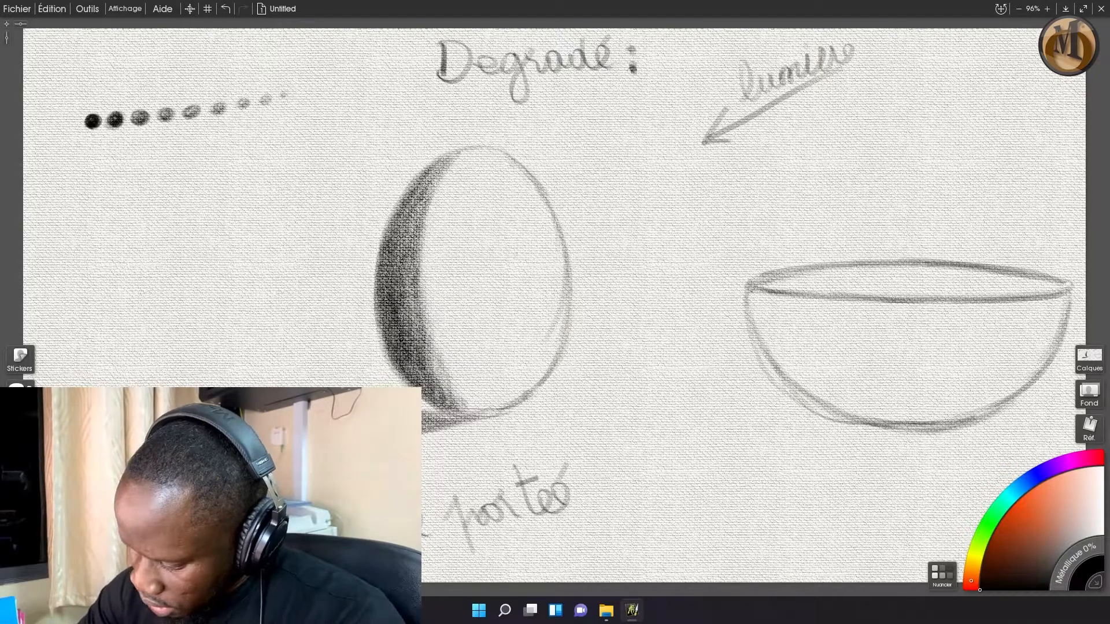
Deepen the dark tone along the egg's left shadow band from top to base
{"action": "left_click_drag", "start_coordinate": [450, 162], "coordinate": [425, 175]}
{"action": "mouse_move", "coordinate": [404, 216]}
{"action": "left_mouse_down"}
{"action": "mouse_move", "coordinate": [382, 303]}
{"action": "mouse_move", "coordinate": [399, 350]}
{"action": "left_mouse_up"}
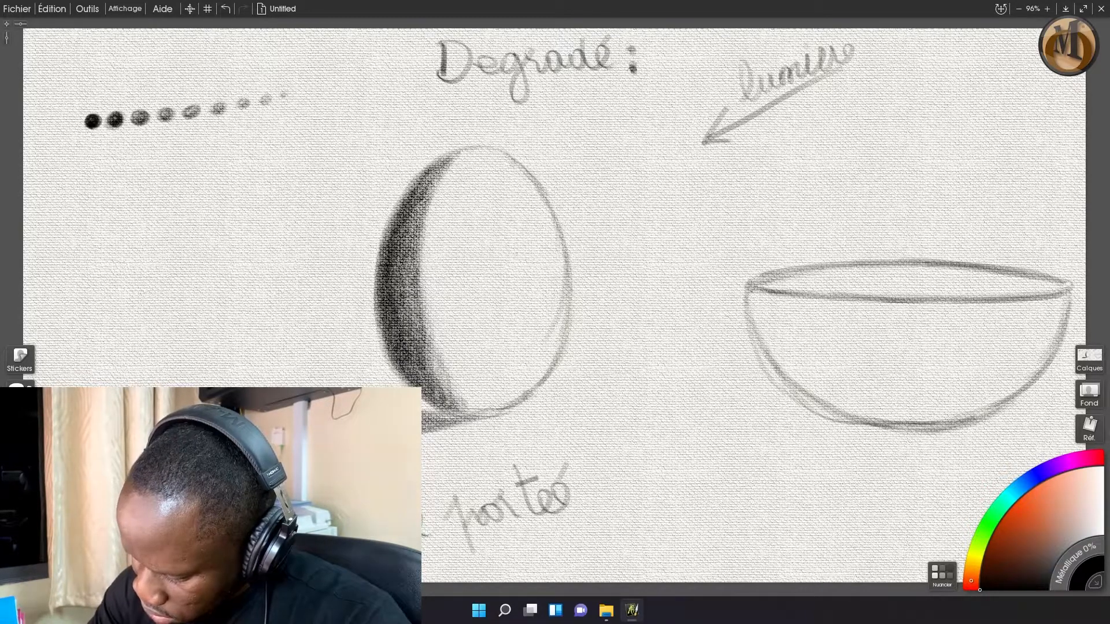
{"action": "left_click_drag", "start_coordinate": [428, 400], "coordinate": [441, 412]}
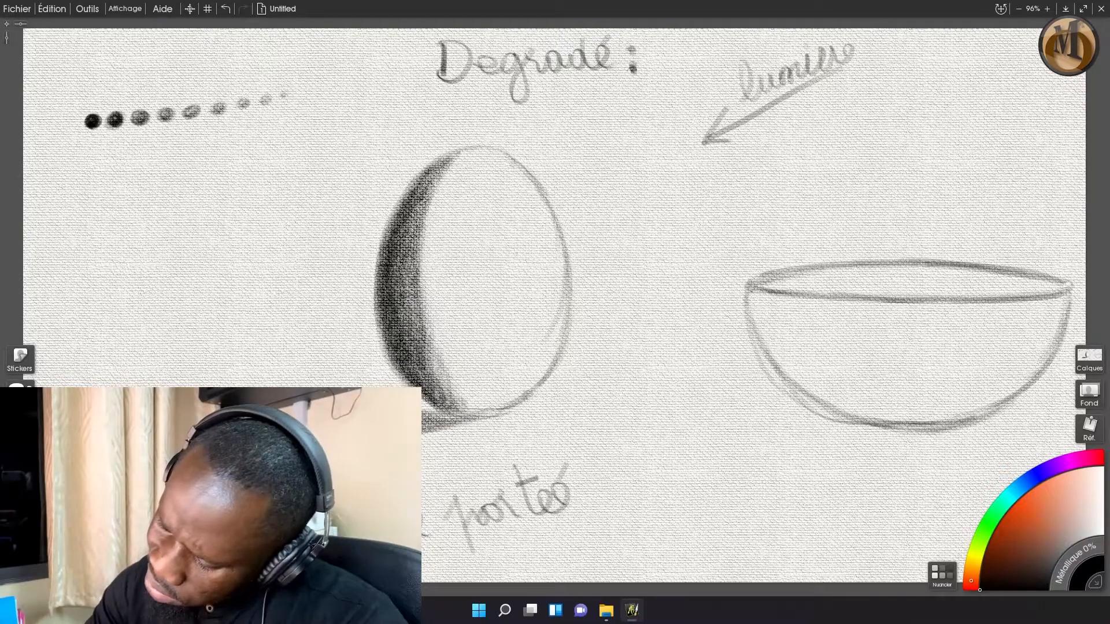
{"action": "mouse_move", "coordinate": [385, 313]}
{"action": "left_mouse_down"}
{"action": "mouse_move", "coordinate": [396, 345]}
{"action": "mouse_move", "coordinate": [405, 263]}
{"action": "mouse_move", "coordinate": [413, 362]}
{"action": "mouse_move", "coordinate": [445, 403]}
{"action": "mouse_move", "coordinate": [423, 360]}
{"action": "left_mouse_up"}
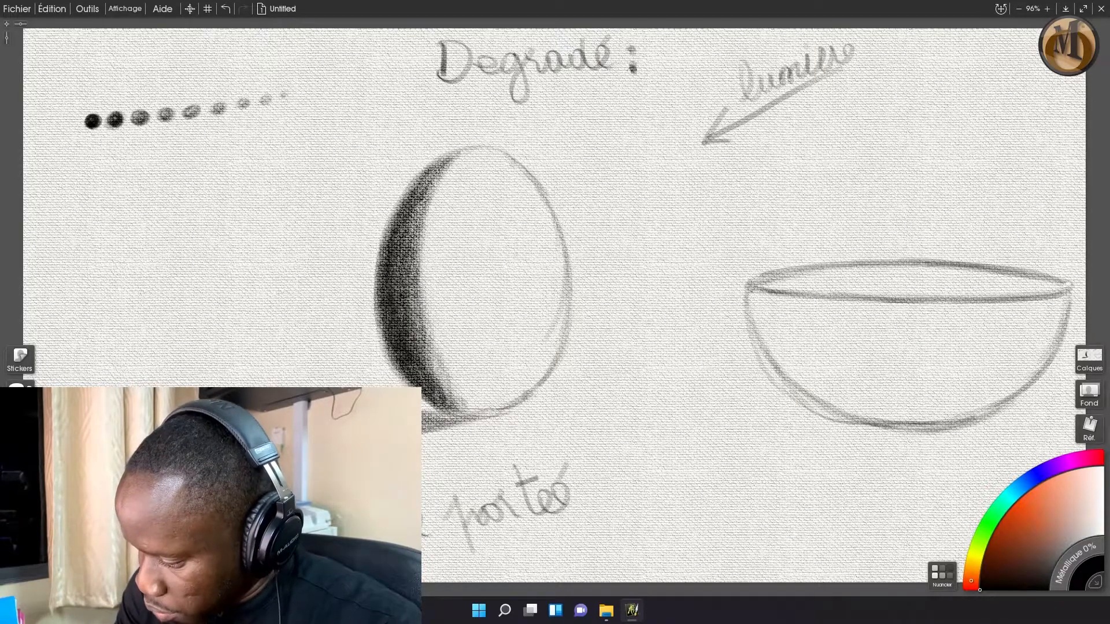
{"action": "mouse_move", "coordinate": [425, 197]}
{"action": "left_mouse_down"}
{"action": "mouse_move", "coordinate": [410, 254]}
{"action": "mouse_move", "coordinate": [413, 333]}
{"action": "mouse_move", "coordinate": [440, 393]}
{"action": "left_mouse_up"}
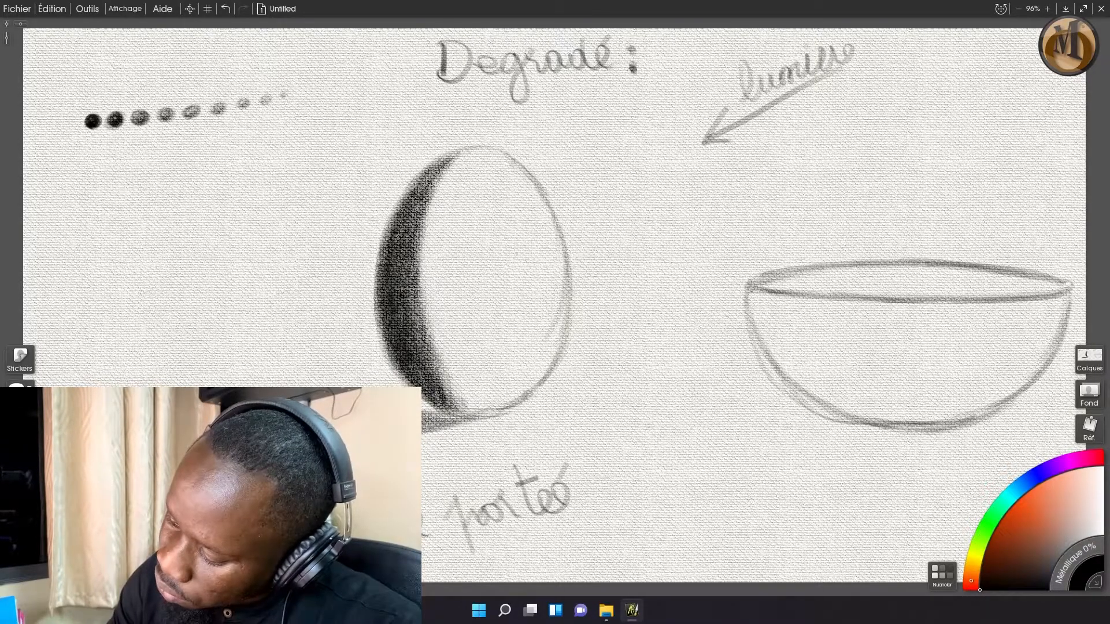
Add light curved hatching from the dark band towards the middle of the egg and soften the shadow's inner edge
{"action": "mouse_move", "coordinate": [446, 386]}
{"action": "left_mouse_down"}
{"action": "mouse_move", "coordinate": [458, 406]}
{"action": "mouse_move", "coordinate": [452, 389]}
{"action": "left_mouse_up"}
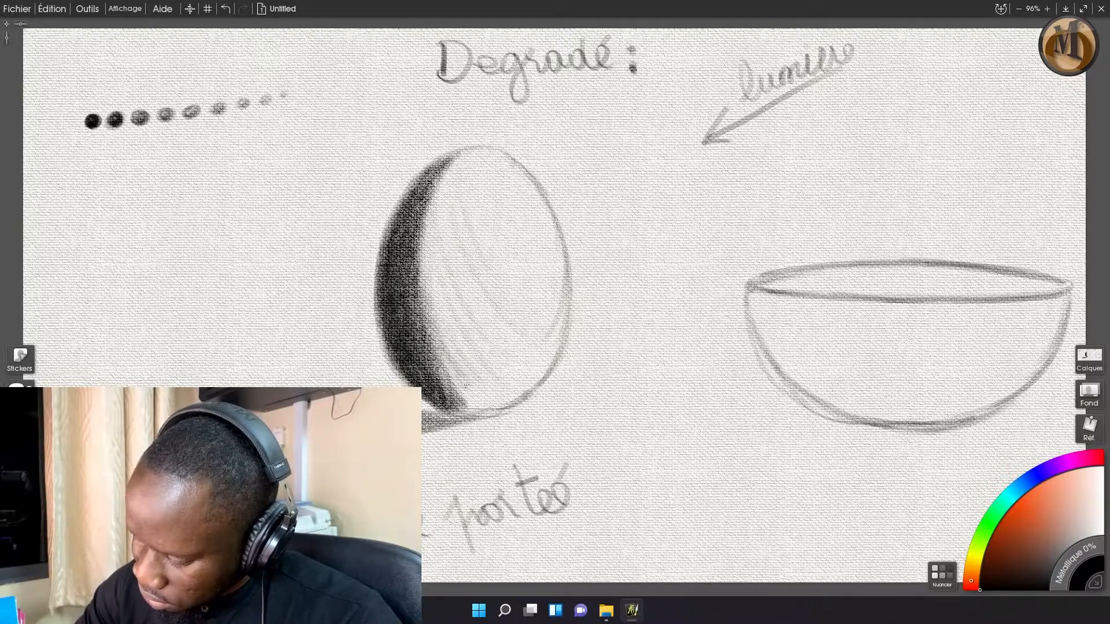
{"action": "mouse_move", "coordinate": [444, 367]}
{"action": "left_mouse_down"}
{"action": "mouse_move", "coordinate": [467, 400]}
{"action": "mouse_move", "coordinate": [462, 412]}
{"action": "mouse_move", "coordinate": [467, 400]}
{"action": "left_mouse_up"}
{"action": "mouse_move", "coordinate": [428, 228]}
{"action": "left_mouse_down"}
{"action": "mouse_move", "coordinate": [428, 270]}
{"action": "mouse_move", "coordinate": [441, 188]}
{"action": "mouse_move", "coordinate": [425, 244]}
{"action": "mouse_move", "coordinate": [444, 336]}
{"action": "mouse_move", "coordinate": [472, 368]}
{"action": "mouse_move", "coordinate": [454, 337]}
{"action": "mouse_move", "coordinate": [507, 382]}
{"action": "left_mouse_up"}
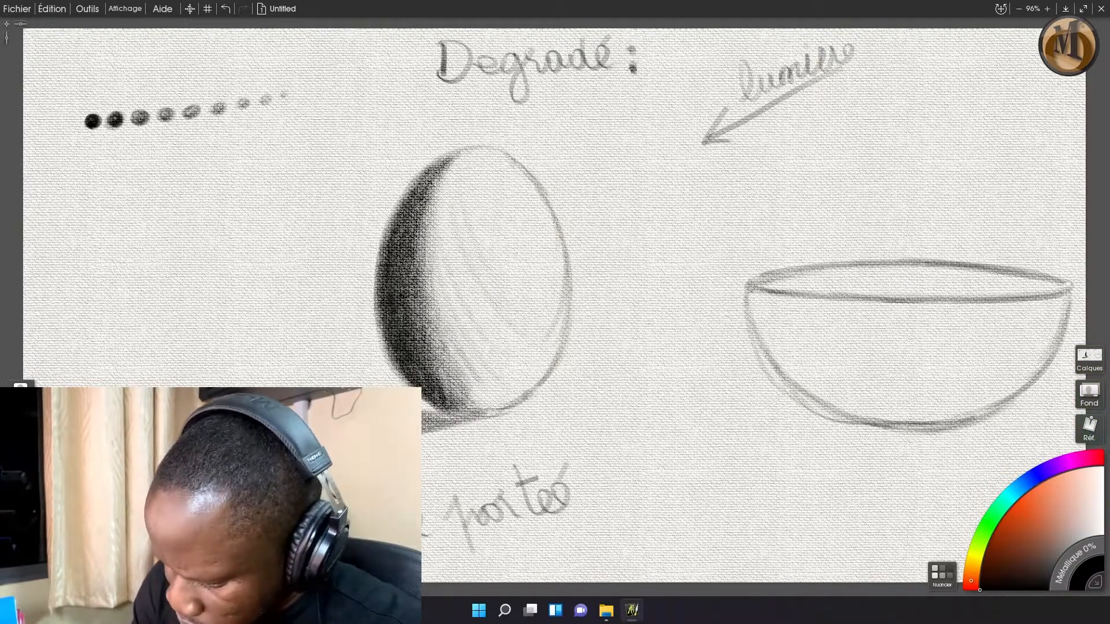
{"action": "left_click_drag", "start_coordinate": [104, 407], "coordinate": [102, 169]}
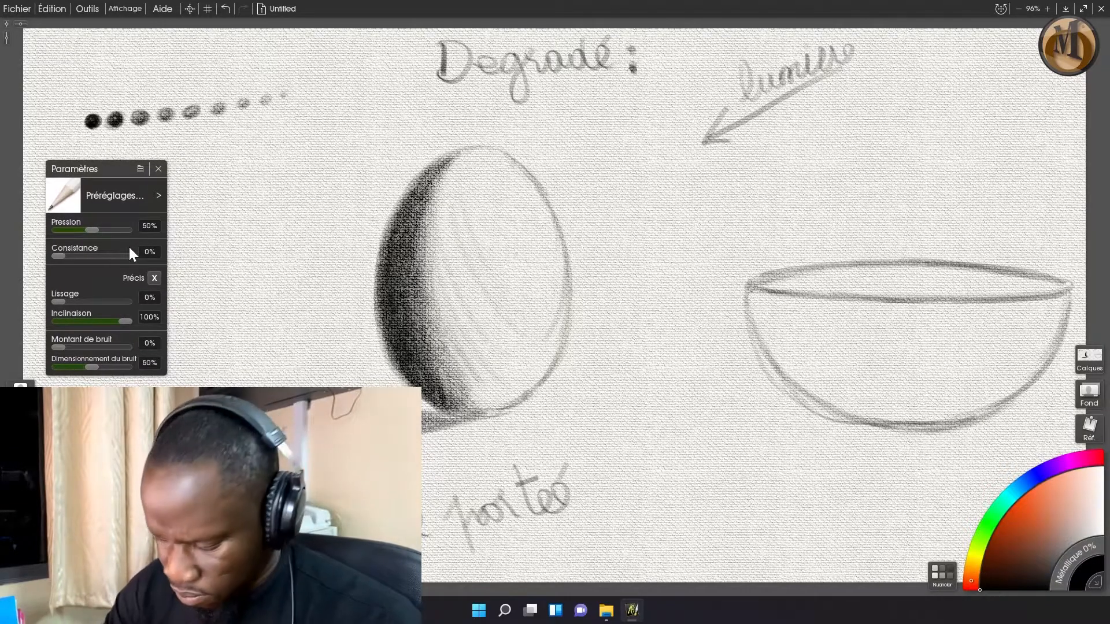
{"action": "left_click", "coordinate": [158, 169]}
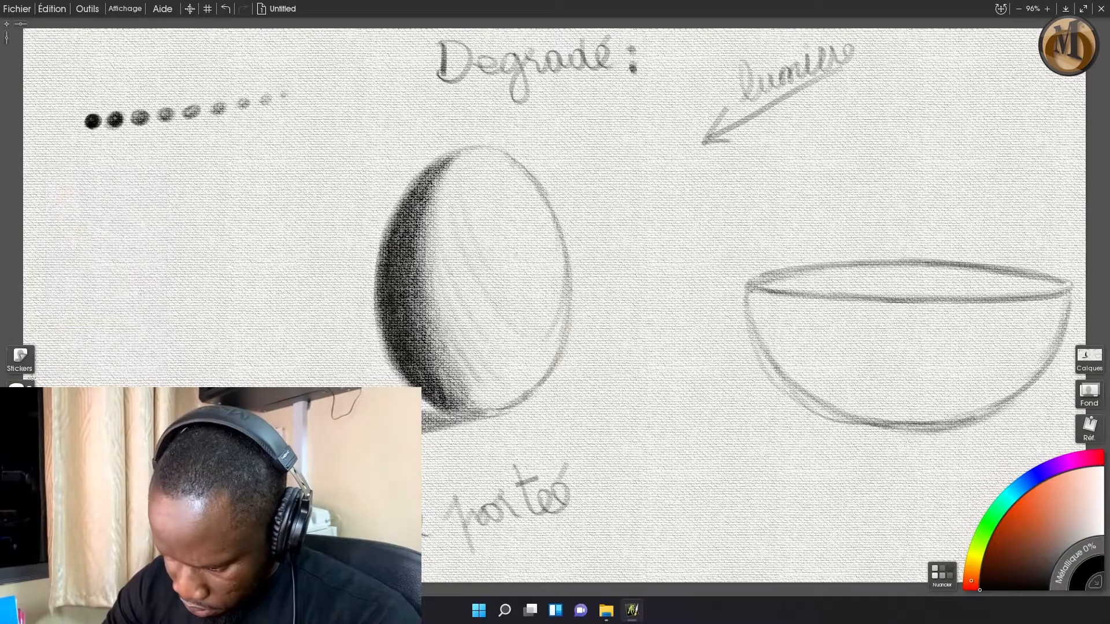
{"action": "left_click", "coordinate": [21, 395]}
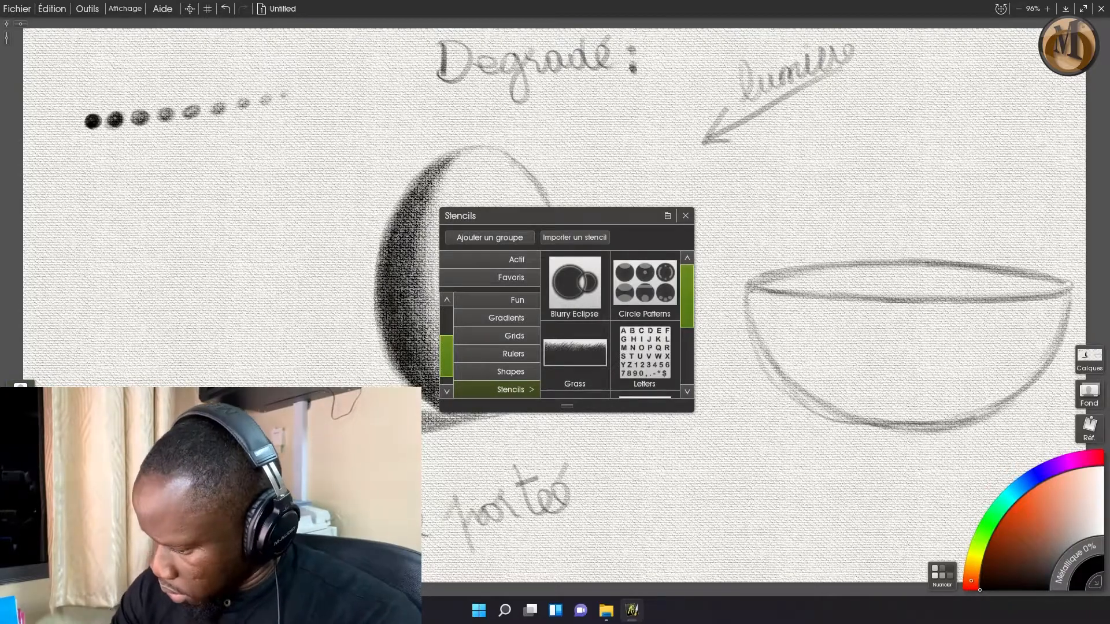
{"action": "left_click", "coordinate": [684, 216]}
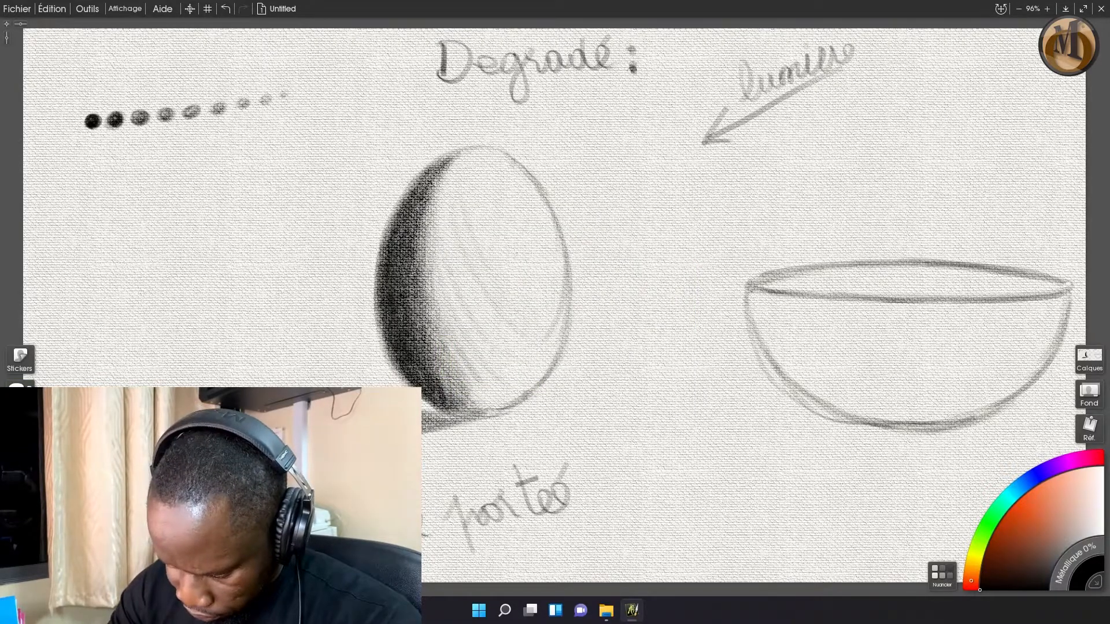
{"action": "left_click", "coordinate": [20, 430]}
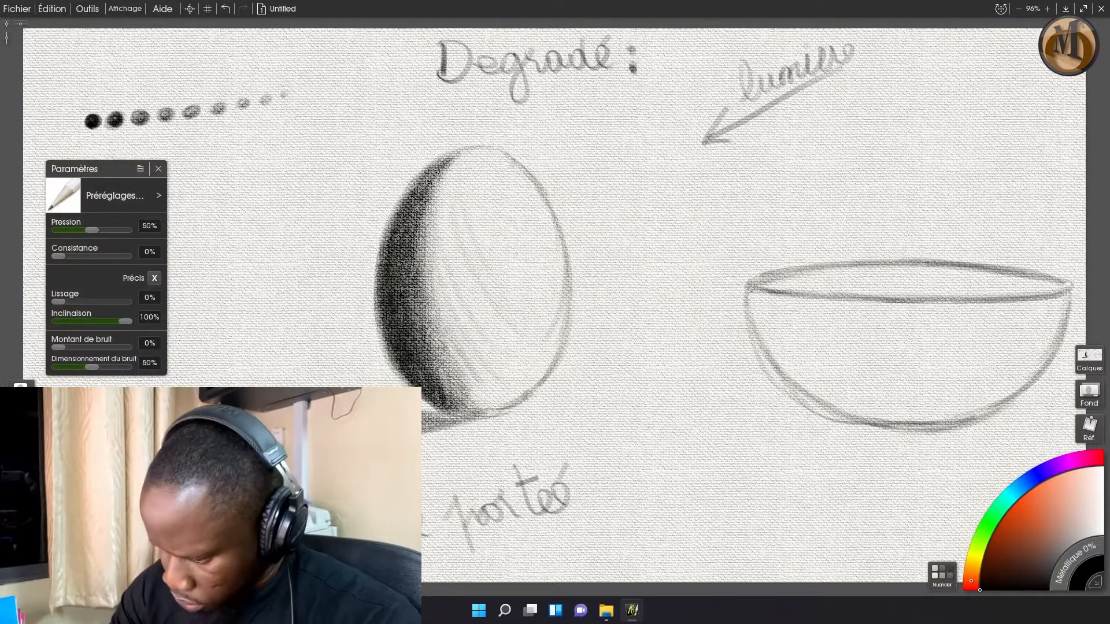
{"action": "left_click", "coordinate": [142, 192]}
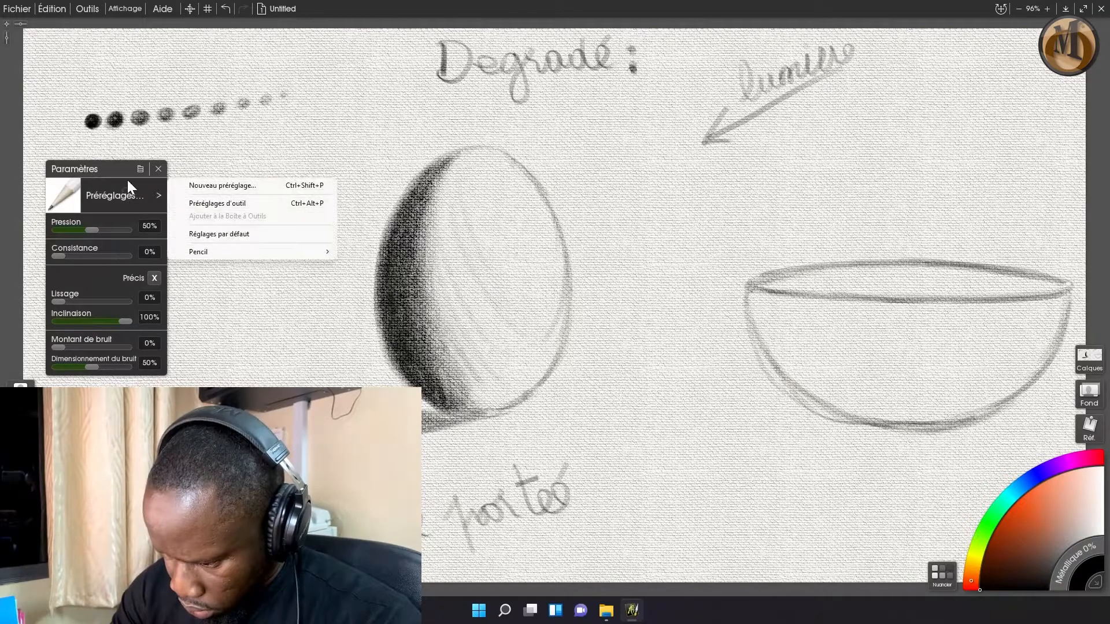
{"action": "left_click", "coordinate": [159, 168]}
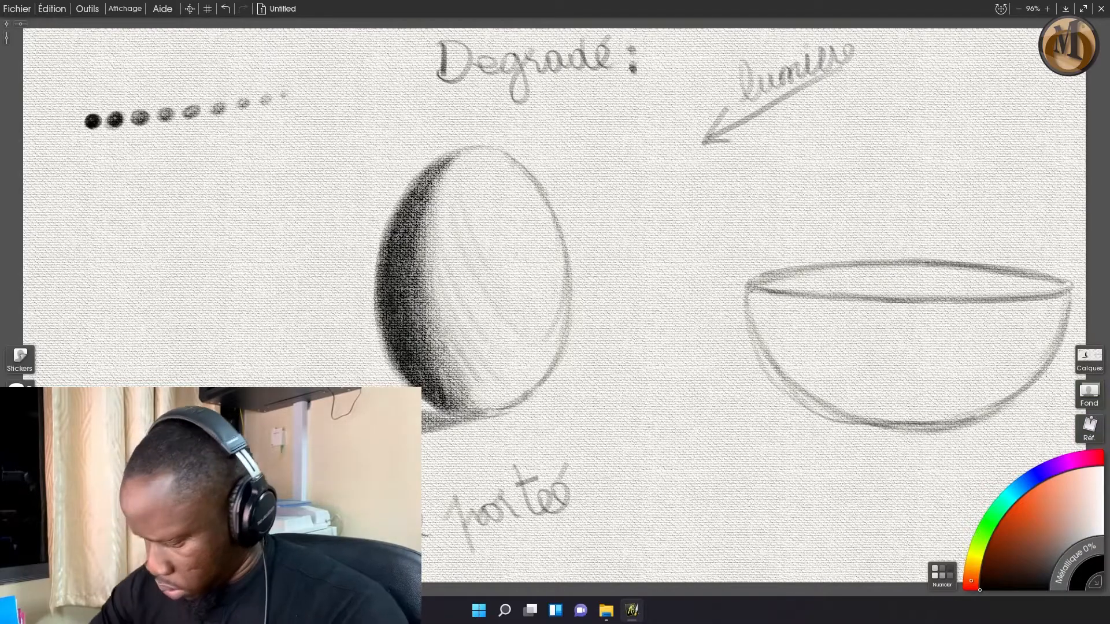
Show the pencil presets, move them clear of the egg, and choose the Hard Shader preset
{"action": "left_click", "coordinate": [168, 577]}
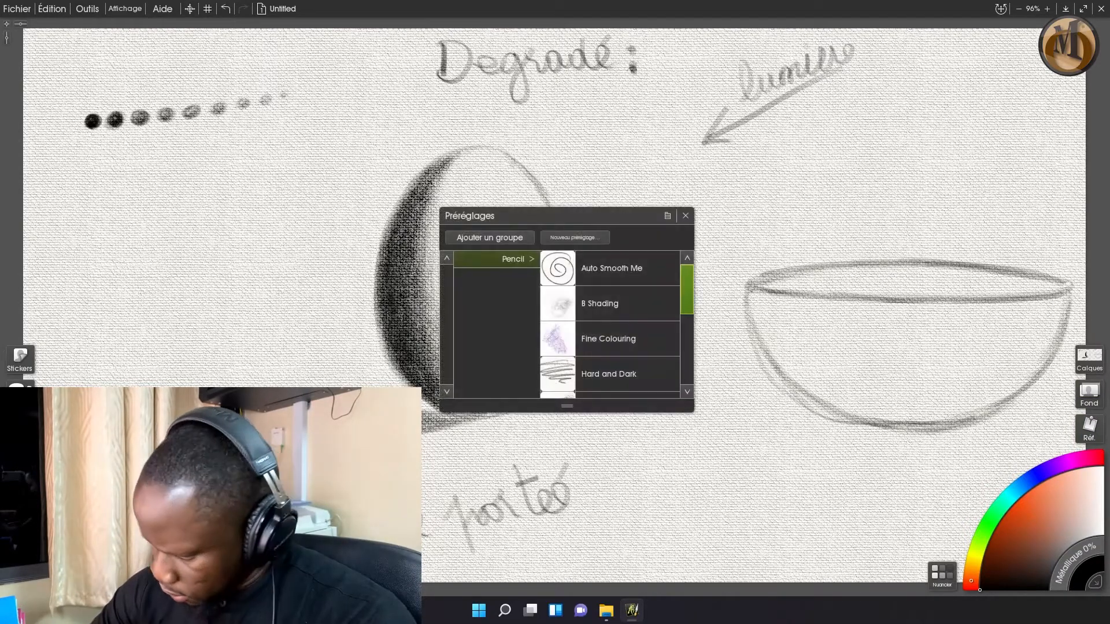
{"action": "mouse_move", "coordinate": [623, 238]}
{"action": "left_mouse_down"}
{"action": "mouse_move", "coordinate": [660, 212]}
{"action": "mouse_move", "coordinate": [983, 158]}
{"action": "mouse_move", "coordinate": [1008, 120]}
{"action": "mouse_move", "coordinate": [996, 113]}
{"action": "left_mouse_up"}
{"action": "left_click", "coordinate": [985, 143]}
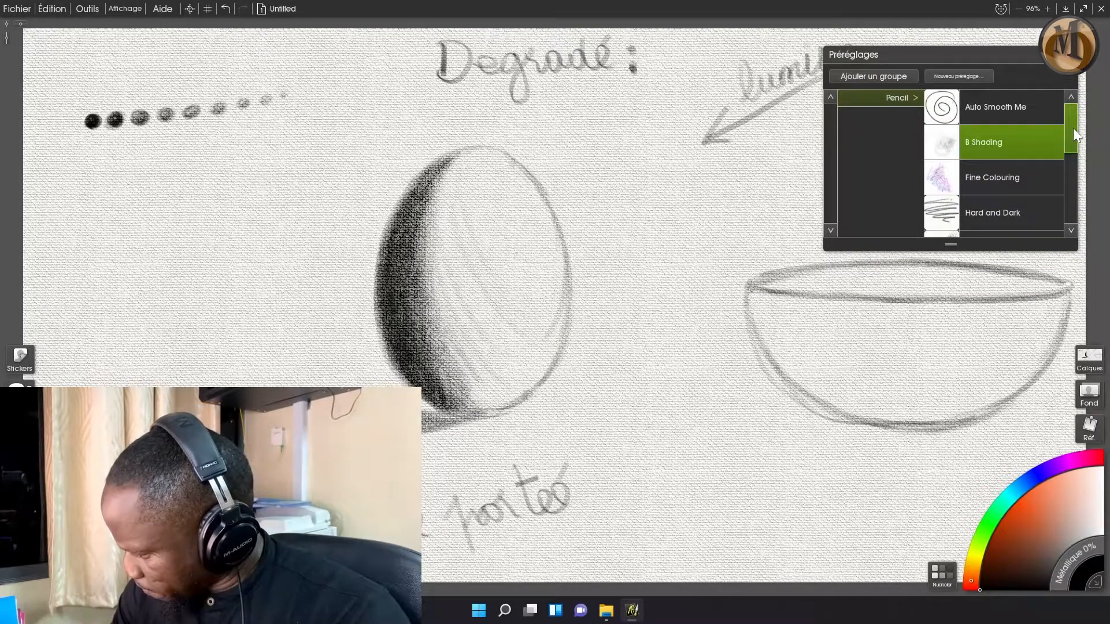
{"action": "left_click_drag", "start_coordinate": [1073, 127], "coordinate": [1078, 166]}
{"action": "left_click", "coordinate": [983, 130]}
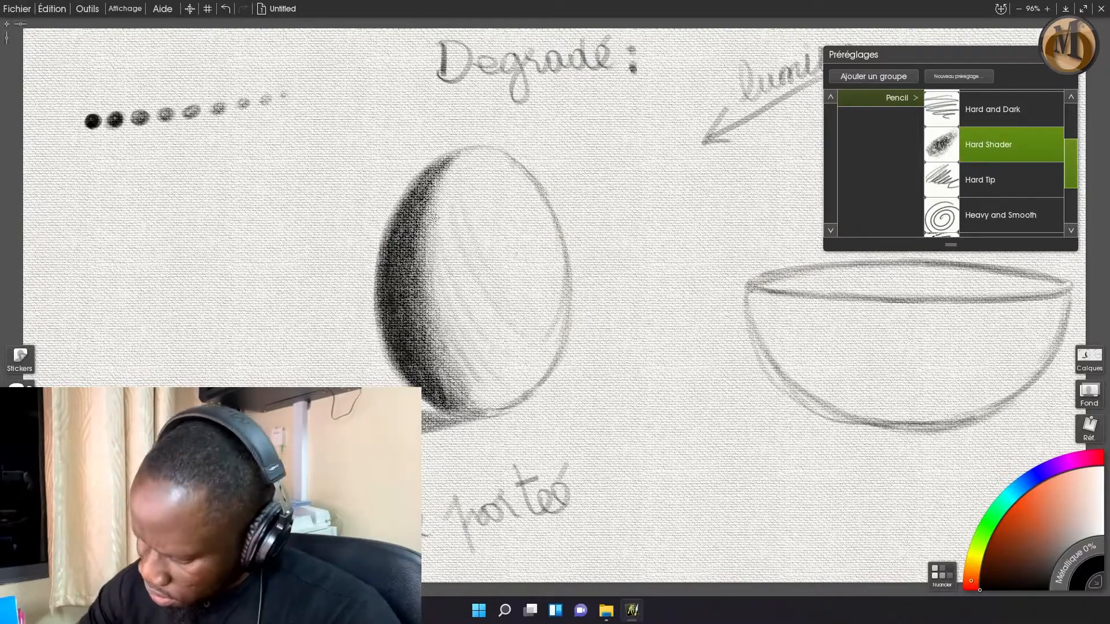
Shade mid-tones along the inner edge of the egg's dark band and darken the bottom outline
{"action": "mouse_move", "coordinate": [432, 315]}
{"action": "left_mouse_down"}
{"action": "mouse_move", "coordinate": [454, 350]}
{"action": "mouse_move", "coordinate": [456, 322]}
{"action": "left_mouse_up"}
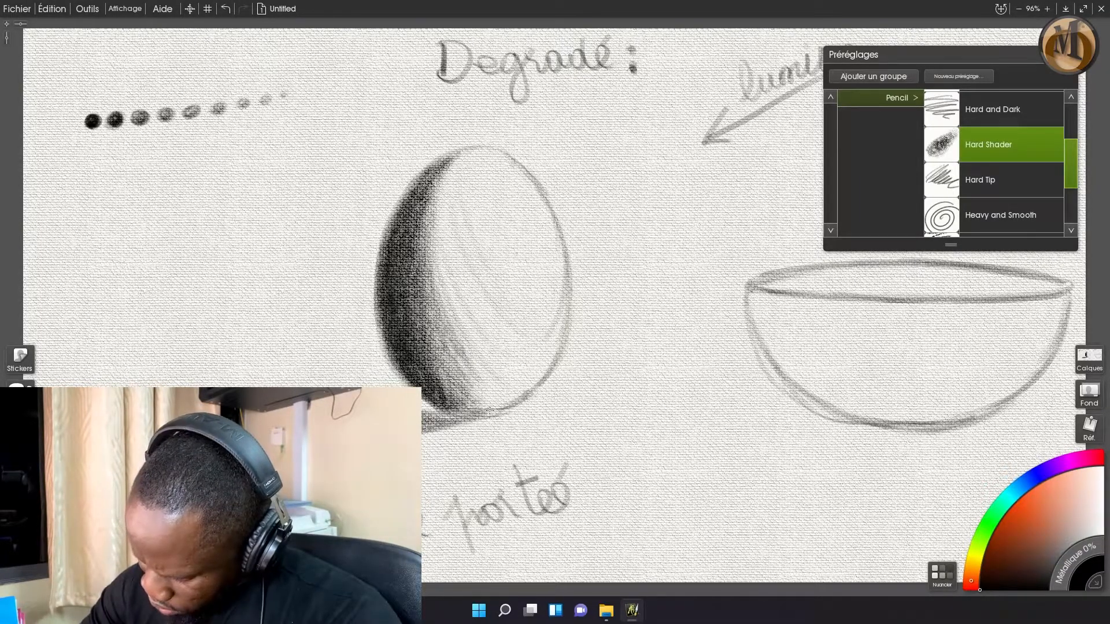
{"action": "mouse_move", "coordinate": [482, 393]}
{"action": "left_mouse_down"}
{"action": "mouse_move", "coordinate": [459, 359]}
{"action": "mouse_move", "coordinate": [480, 396]}
{"action": "mouse_move", "coordinate": [436, 361]}
{"action": "mouse_move", "coordinate": [502, 403]}
{"action": "left_mouse_up"}
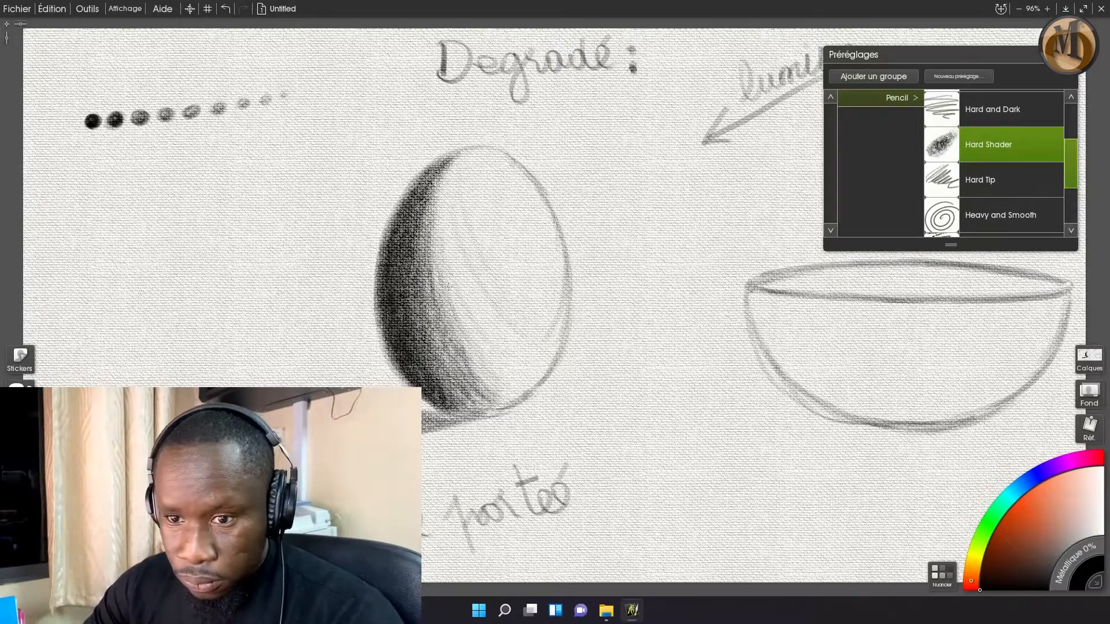
{"action": "left_click_drag", "start_coordinate": [434, 241], "coordinate": [447, 183]}
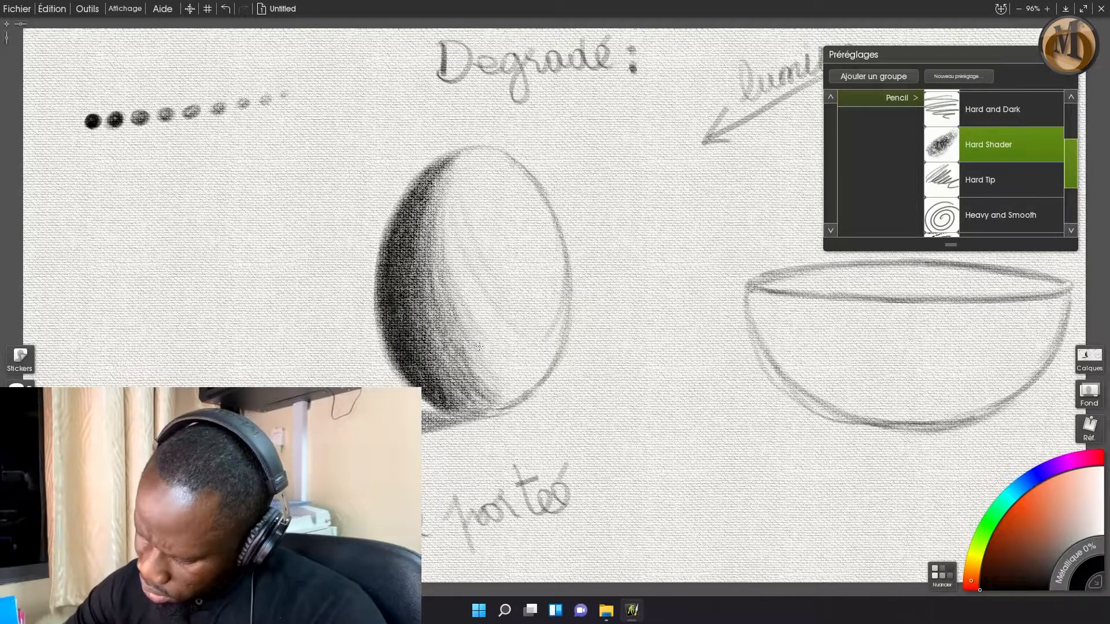
{"action": "left_click_drag", "start_coordinate": [475, 400], "coordinate": [485, 408]}
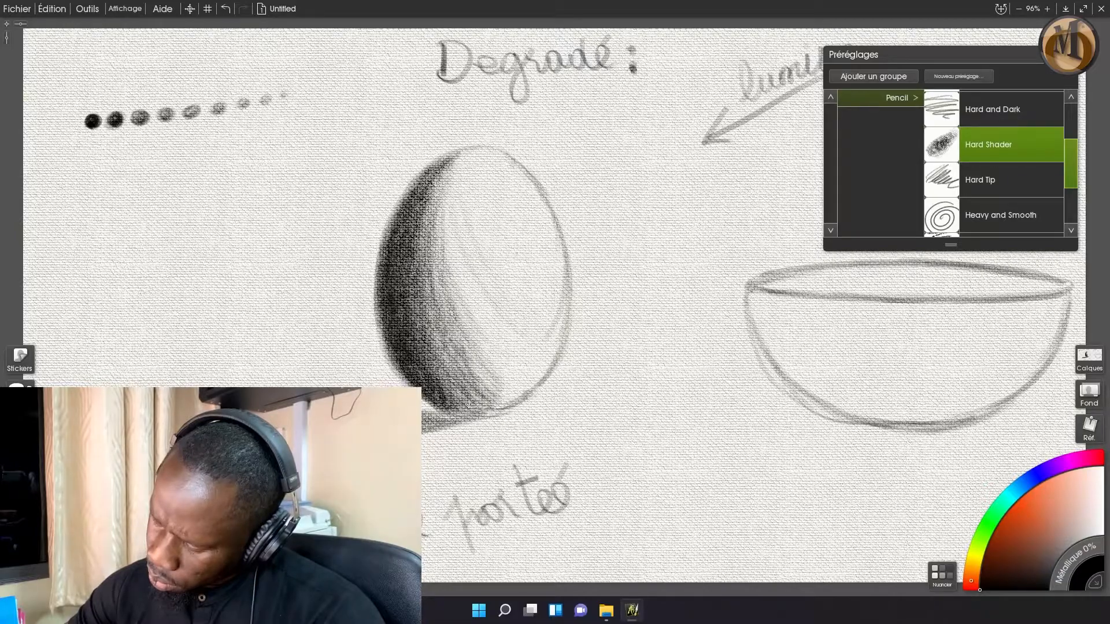
{"action": "mouse_move", "coordinate": [466, 411]}
{"action": "left_mouse_down"}
{"action": "mouse_move", "coordinate": [436, 404]}
{"action": "mouse_move", "coordinate": [501, 410]}
{"action": "mouse_move", "coordinate": [442, 395]}
{"action": "mouse_move", "coordinate": [520, 393]}
{"action": "mouse_move", "coordinate": [460, 411]}
{"action": "mouse_move", "coordinate": [435, 401]}
{"action": "left_mouse_up"}
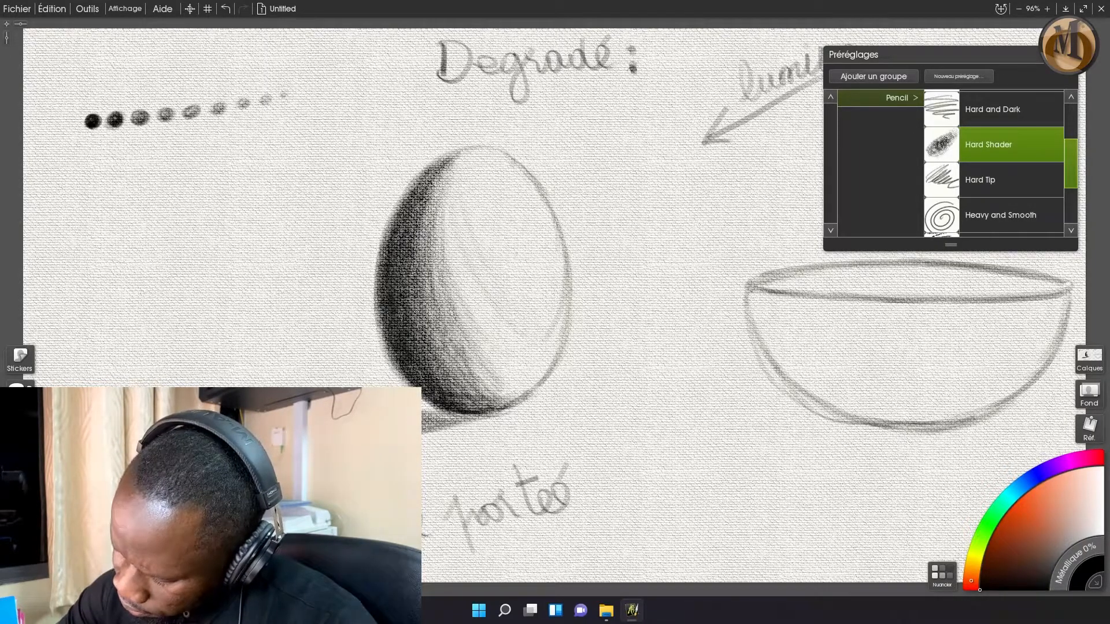
Extend the gradient across the egg's lower part towards the right and up to the top of the shadow band
{"action": "mouse_move", "coordinate": [433, 338]}
{"action": "left_mouse_down"}
{"action": "mouse_move", "coordinate": [480, 402]}
{"action": "mouse_move", "coordinate": [489, 381]}
{"action": "left_mouse_up"}
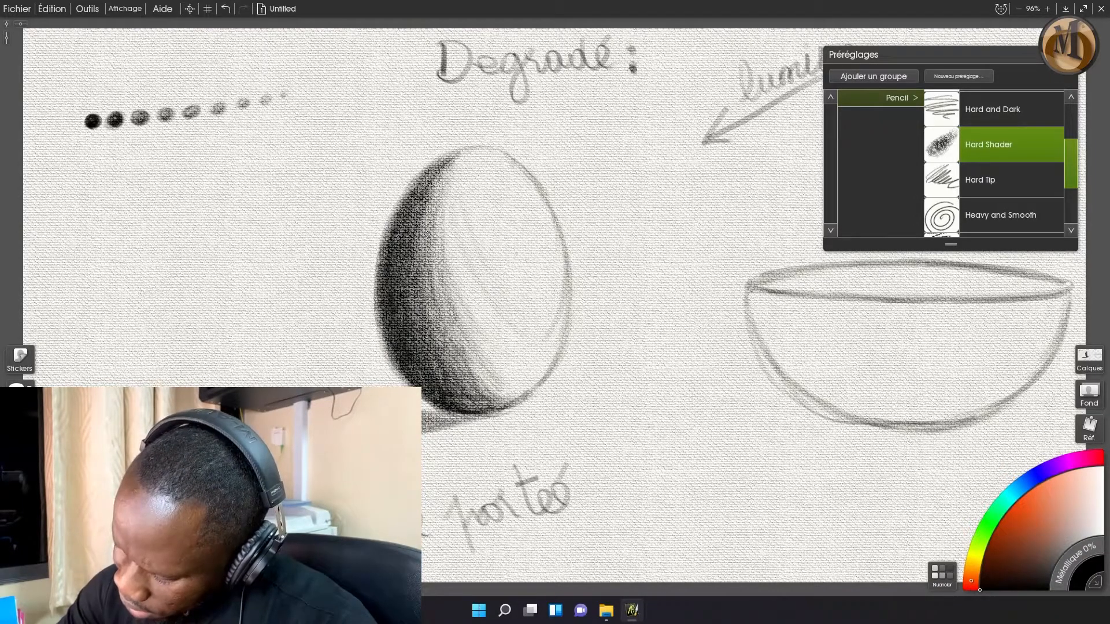
{"action": "mouse_move", "coordinate": [503, 399]}
{"action": "left_mouse_down"}
{"action": "mouse_move", "coordinate": [491, 357]}
{"action": "mouse_move", "coordinate": [506, 393]}
{"action": "mouse_move", "coordinate": [513, 398]}
{"action": "mouse_move", "coordinate": [507, 379]}
{"action": "mouse_move", "coordinate": [520, 392]}
{"action": "mouse_move", "coordinate": [513, 374]}
{"action": "mouse_move", "coordinate": [525, 387]}
{"action": "mouse_move", "coordinate": [486, 345]}
{"action": "mouse_move", "coordinate": [488, 375]}
{"action": "left_mouse_up"}
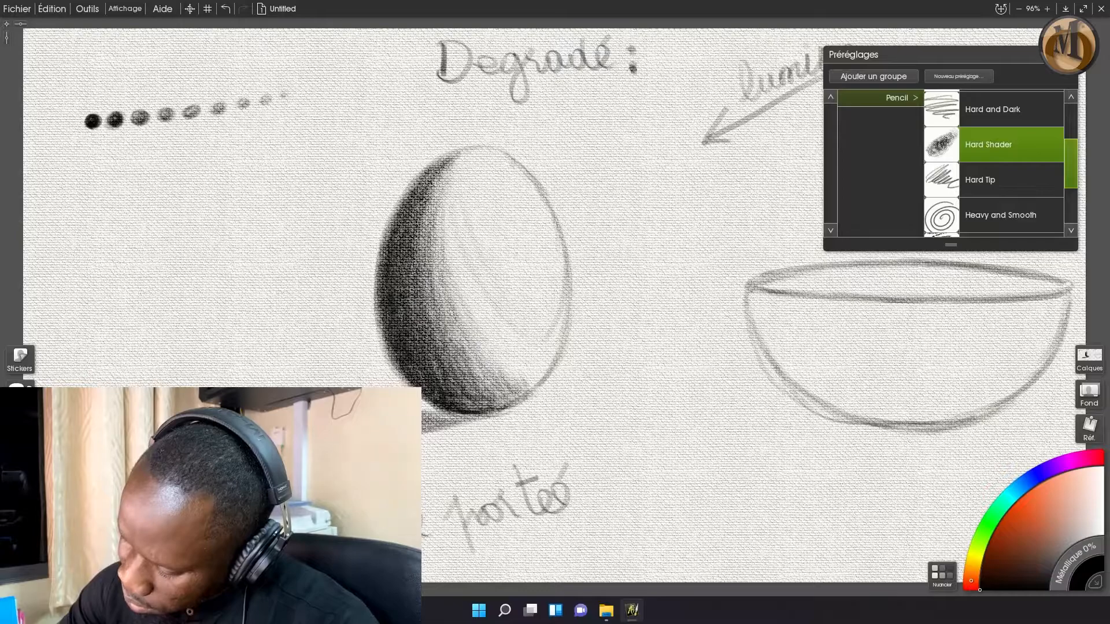
{"action": "mouse_move", "coordinate": [501, 357]}
{"action": "left_mouse_down"}
{"action": "mouse_move", "coordinate": [535, 385]}
{"action": "mouse_move", "coordinate": [528, 369]}
{"action": "mouse_move", "coordinate": [529, 386]}
{"action": "mouse_move", "coordinate": [492, 415]}
{"action": "mouse_move", "coordinate": [535, 382]}
{"action": "mouse_move", "coordinate": [495, 390]}
{"action": "left_mouse_up"}
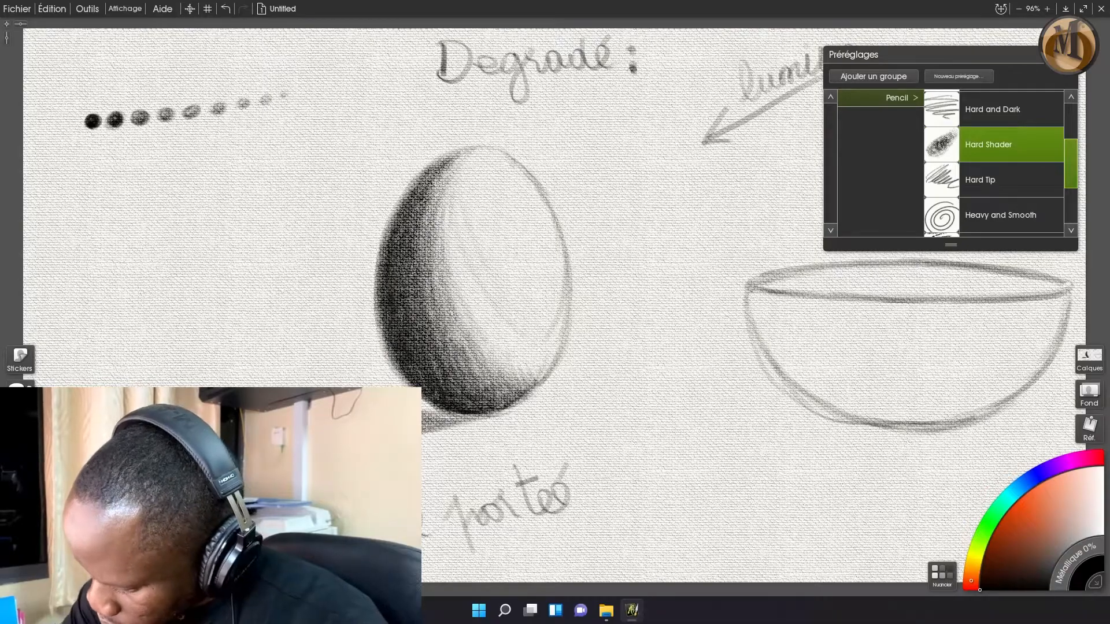
{"action": "mouse_move", "coordinate": [459, 165]}
{"action": "left_mouse_down"}
{"action": "mouse_move", "coordinate": [445, 300]}
{"action": "mouse_move", "coordinate": [456, 316]}
{"action": "mouse_move", "coordinate": [460, 266]}
{"action": "left_mouse_up"}
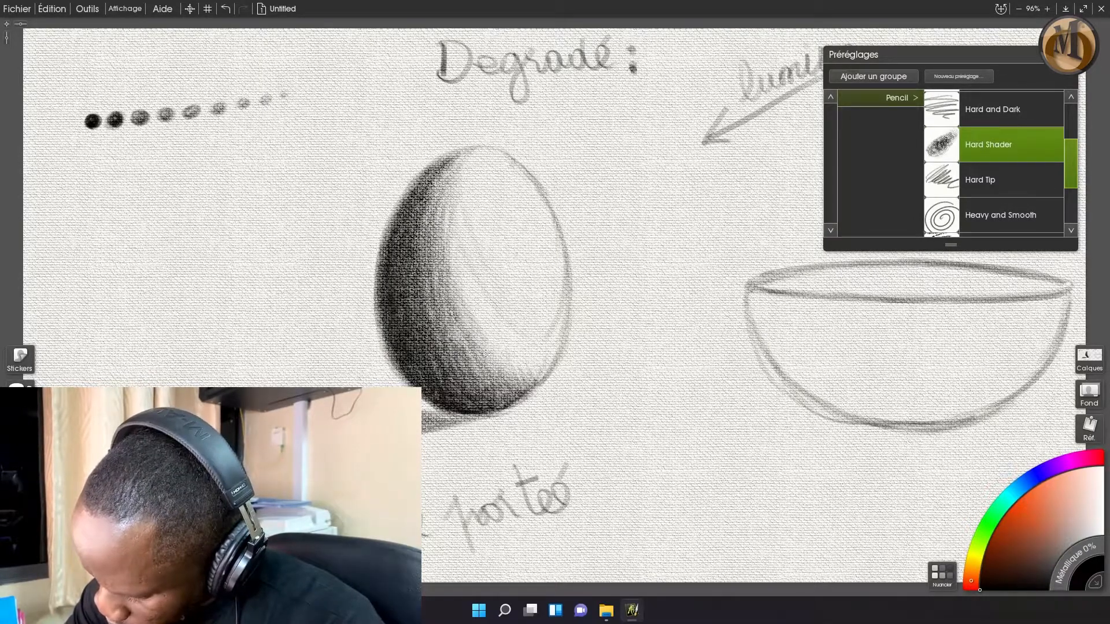
Add lighter shading over the egg's lower right side and fade it up along the right edge
{"action": "mouse_move", "coordinate": [491, 363]}
{"action": "left_mouse_down"}
{"action": "mouse_move", "coordinate": [509, 330]}
{"action": "mouse_move", "coordinate": [533, 367]}
{"action": "left_mouse_up"}
{"action": "mouse_move", "coordinate": [527, 328]}
{"action": "left_mouse_down"}
{"action": "mouse_move", "coordinate": [538, 372]}
{"action": "mouse_move", "coordinate": [539, 342]}
{"action": "mouse_move", "coordinate": [549, 364]}
{"action": "mouse_move", "coordinate": [582, 252]}
{"action": "mouse_move", "coordinate": [538, 376]}
{"action": "left_mouse_up"}
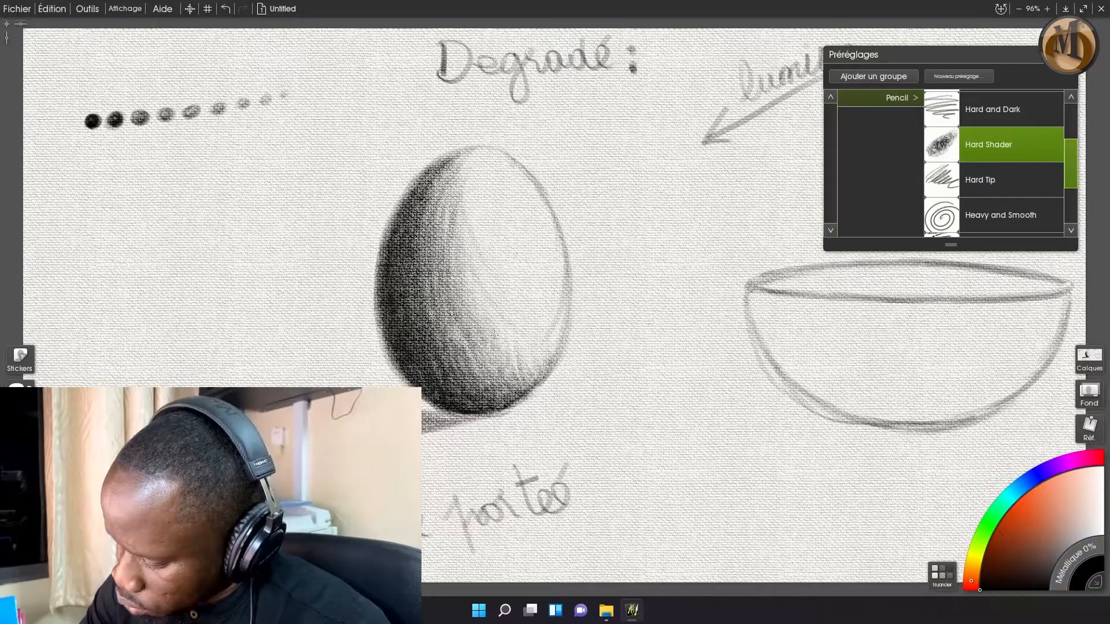
{"action": "mouse_move", "coordinate": [496, 319]}
{"action": "left_mouse_down"}
{"action": "mouse_move", "coordinate": [506, 368]}
{"action": "mouse_move", "coordinate": [542, 364]}
{"action": "left_mouse_up"}
{"action": "mouse_move", "coordinate": [554, 325]}
{"action": "left_mouse_down"}
{"action": "mouse_move", "coordinate": [560, 348]}
{"action": "mouse_move", "coordinate": [541, 369]}
{"action": "left_mouse_up"}
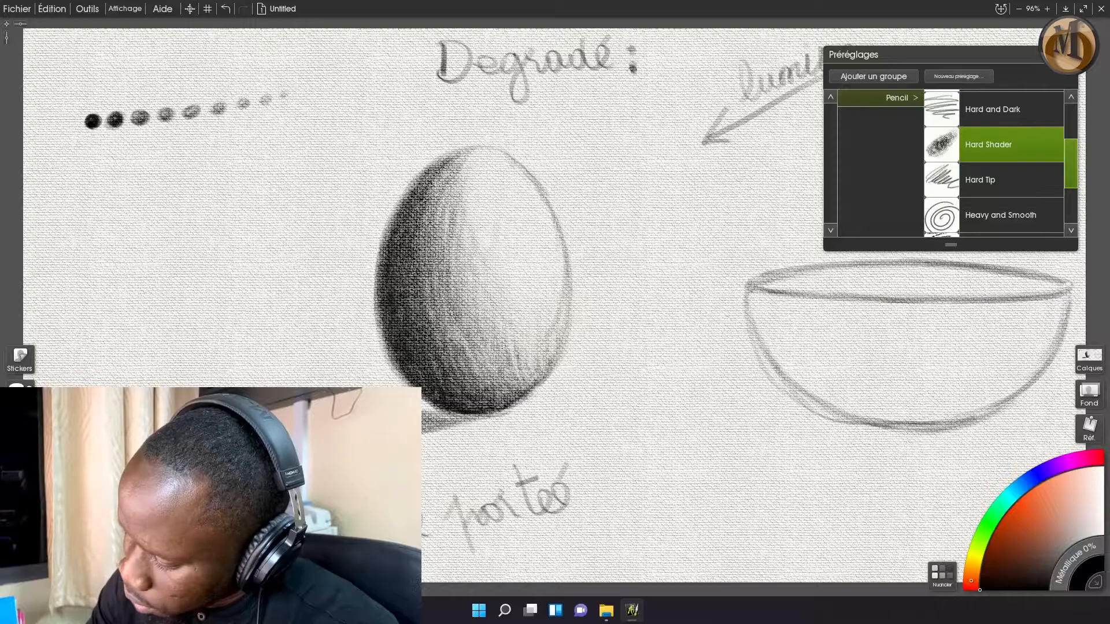
{"action": "mouse_move", "coordinate": [523, 341]}
{"action": "left_mouse_down"}
{"action": "mouse_move", "coordinate": [537, 306]}
{"action": "mouse_move", "coordinate": [553, 324]}
{"action": "mouse_move", "coordinate": [562, 277]}
{"action": "left_mouse_up"}
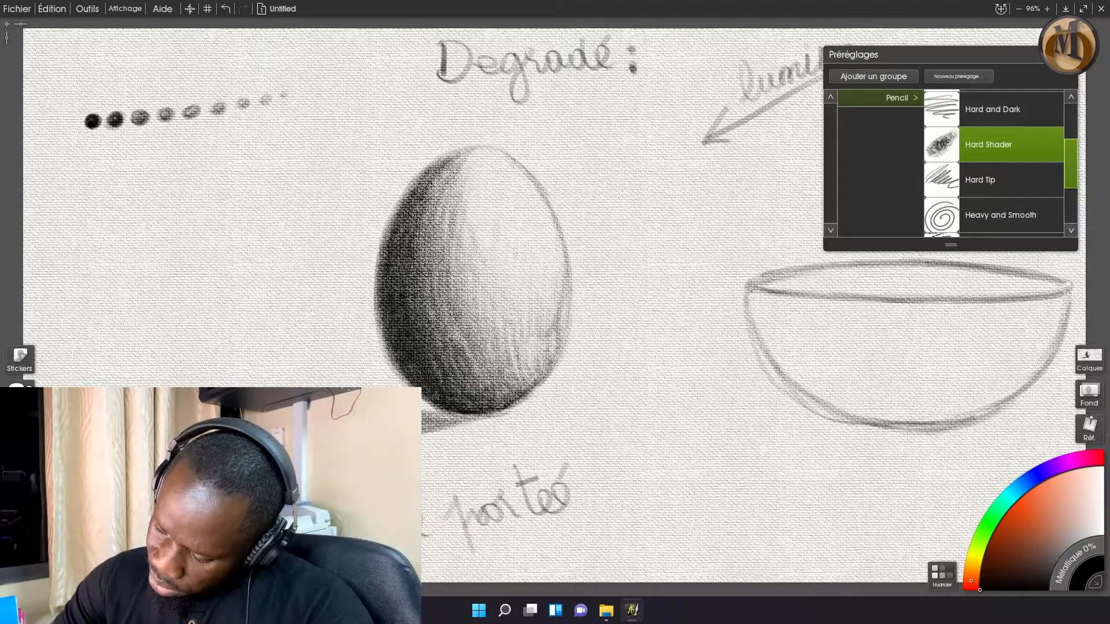
Darken the egg's left edge from the top downwards and reinforce the shadow at its lower right base
{"action": "left_click_drag", "start_coordinate": [430, 183], "coordinate": [413, 190]}
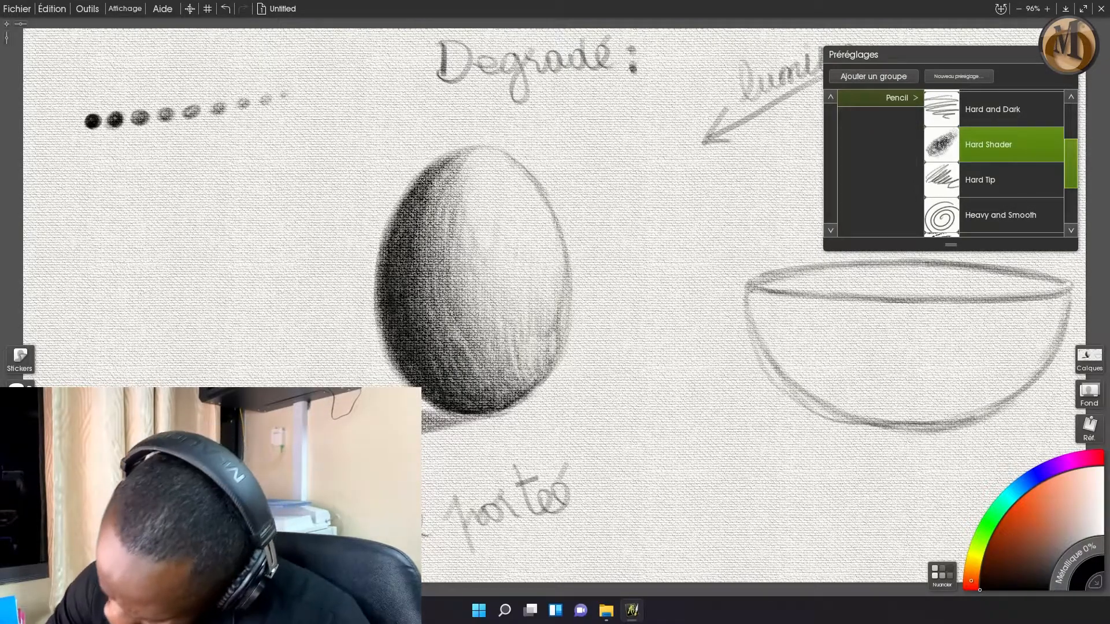
{"action": "mouse_move", "coordinate": [409, 191]}
{"action": "left_mouse_down"}
{"action": "mouse_move", "coordinate": [381, 280]}
{"action": "mouse_move", "coordinate": [387, 347]}
{"action": "left_mouse_up"}
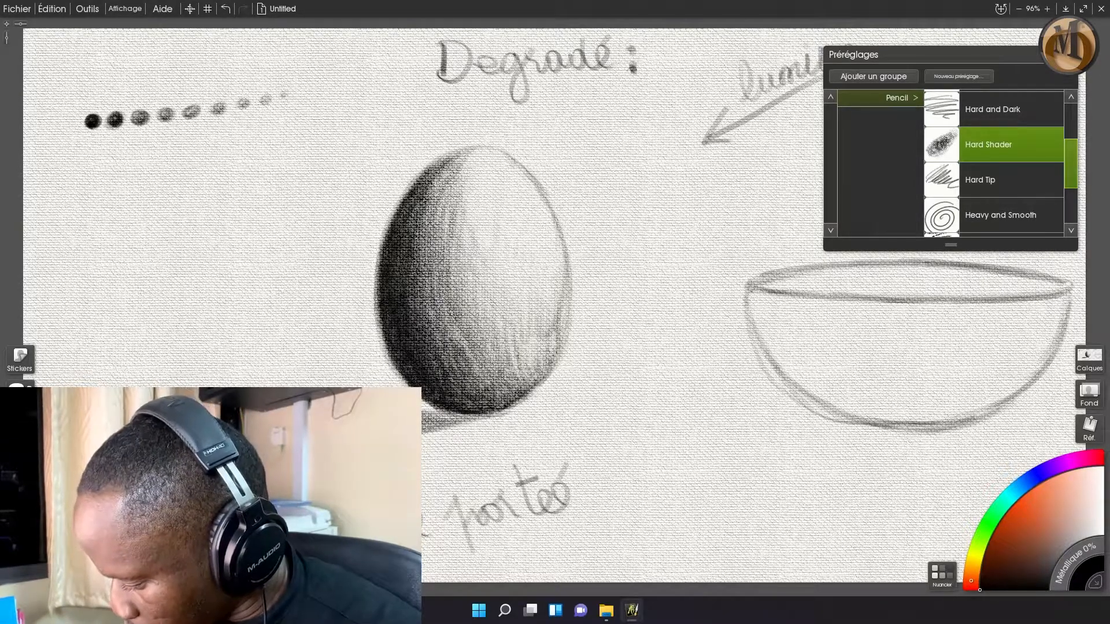
{"action": "mouse_move", "coordinate": [514, 397]}
{"action": "left_mouse_down"}
{"action": "mouse_move", "coordinate": [495, 405]}
{"action": "mouse_move", "coordinate": [521, 379]}
{"action": "left_mouse_up"}
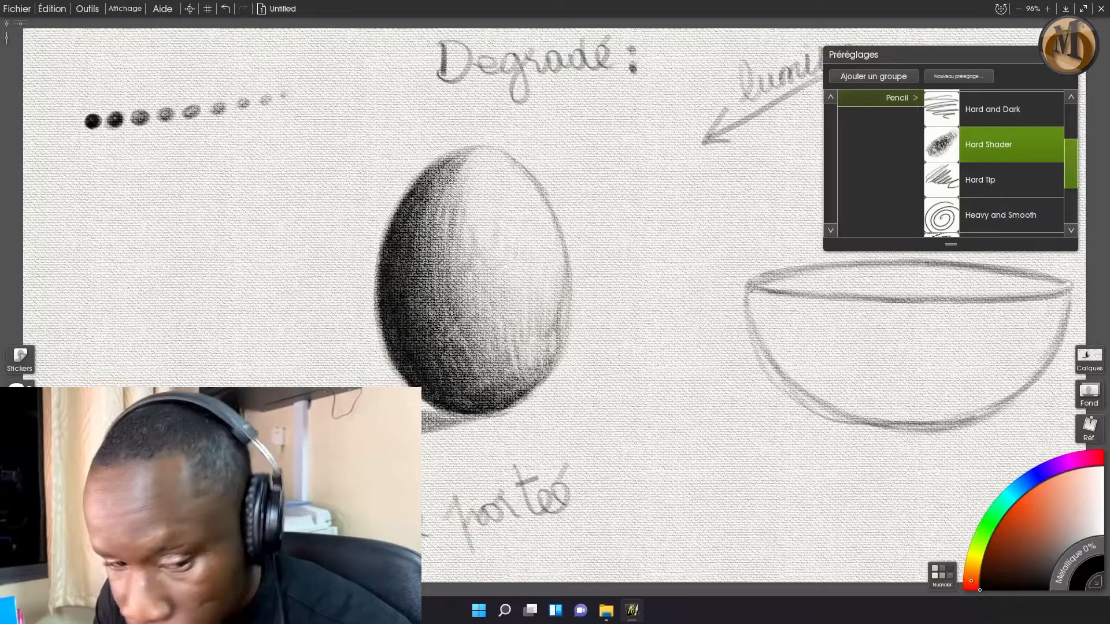
Blend the mid-tones from the egg's top through its centre to the lower right, and lighten the right outline with the eraser
{"action": "mouse_move", "coordinate": [460, 161]}
{"action": "left_mouse_down"}
{"action": "mouse_move", "coordinate": [482, 150]}
{"action": "mouse_move", "coordinate": [472, 155]}
{"action": "left_mouse_up"}
{"action": "mouse_move", "coordinate": [459, 200]}
{"action": "left_mouse_down"}
{"action": "mouse_move", "coordinate": [447, 234]}
{"action": "mouse_move", "coordinate": [463, 207]}
{"action": "mouse_move", "coordinate": [447, 216]}
{"action": "mouse_move", "coordinate": [448, 281]}
{"action": "left_mouse_up"}
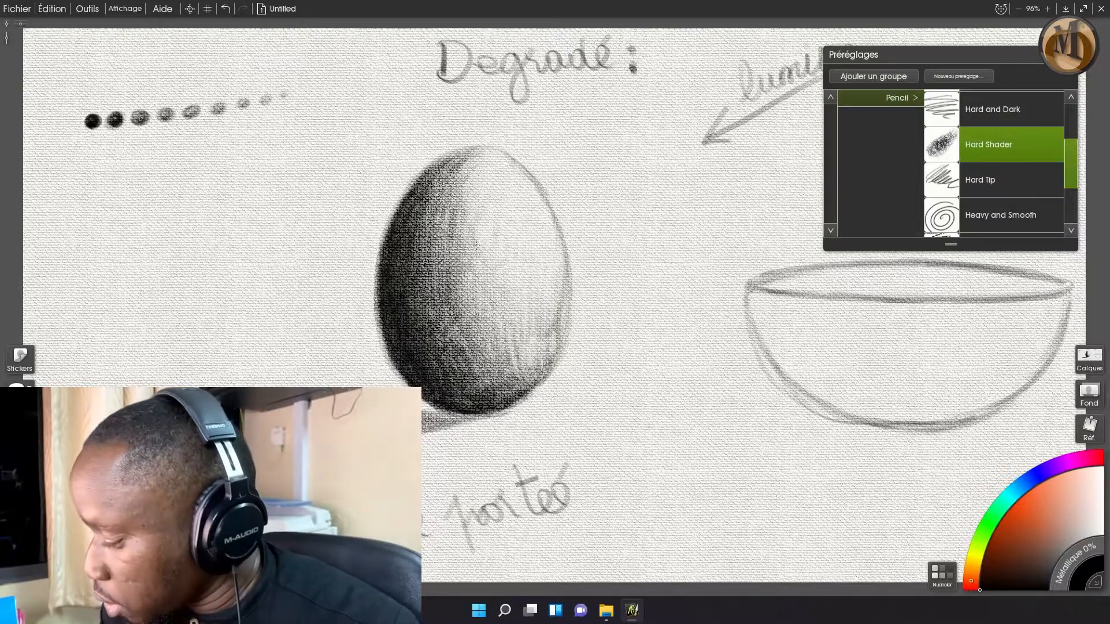
{"action": "mouse_move", "coordinate": [485, 292]}
{"action": "left_mouse_down"}
{"action": "mouse_move", "coordinate": [475, 314]}
{"action": "mouse_move", "coordinate": [513, 368]}
{"action": "mouse_move", "coordinate": [529, 378]}
{"action": "mouse_move", "coordinate": [542, 368]}
{"action": "left_mouse_up"}
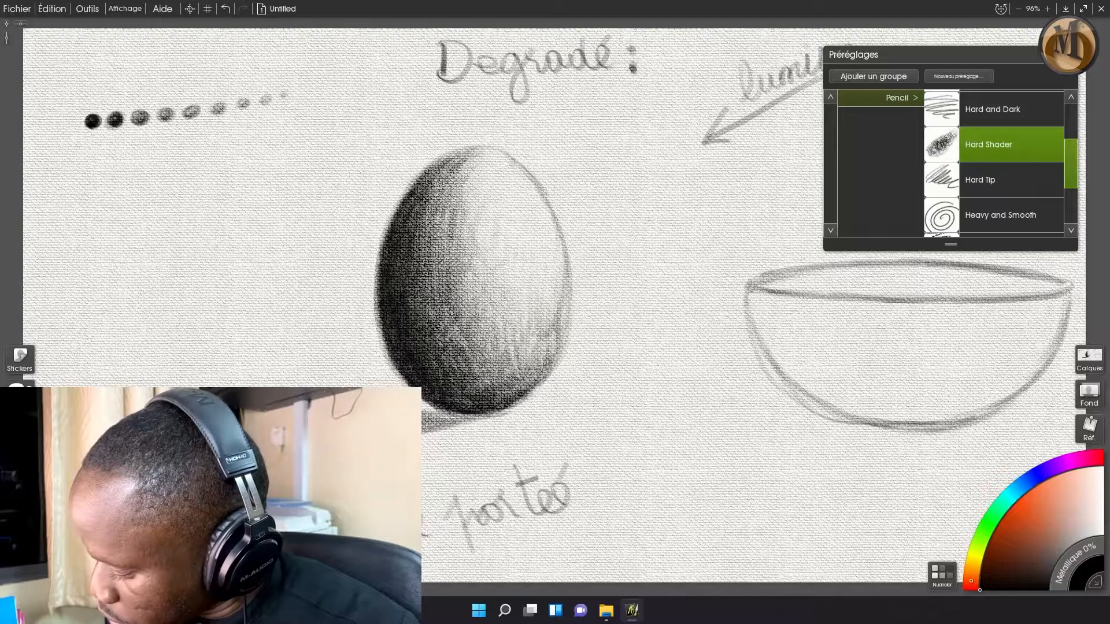
{"action": "left_click_drag", "start_coordinate": [493, 346], "coordinate": [476, 372]}
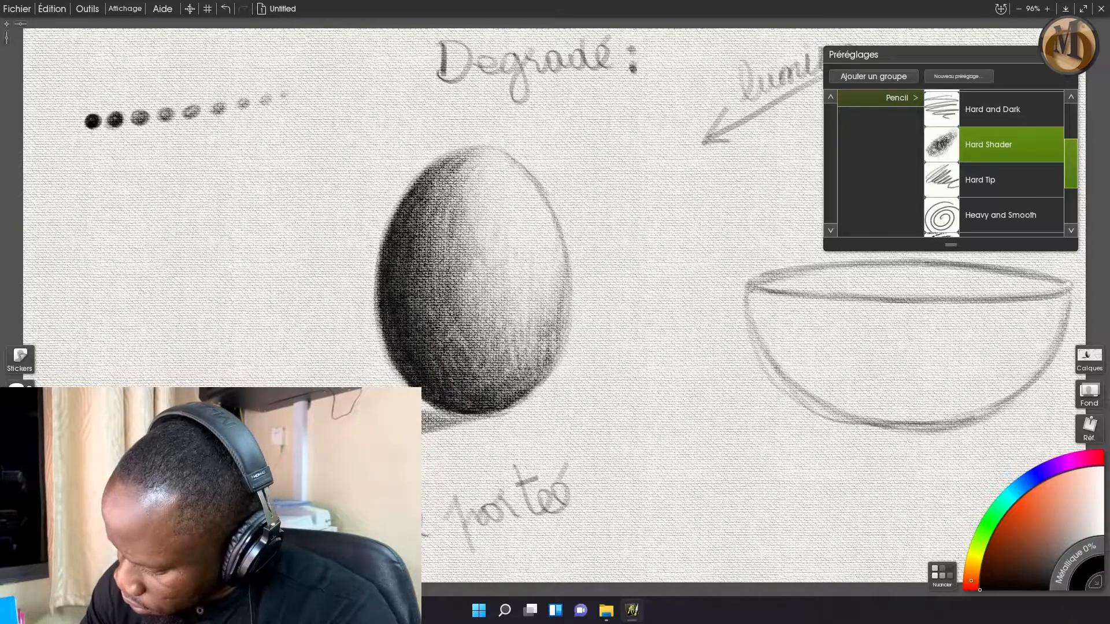
{"action": "left_click_drag", "start_coordinate": [520, 318], "coordinate": [516, 321]}
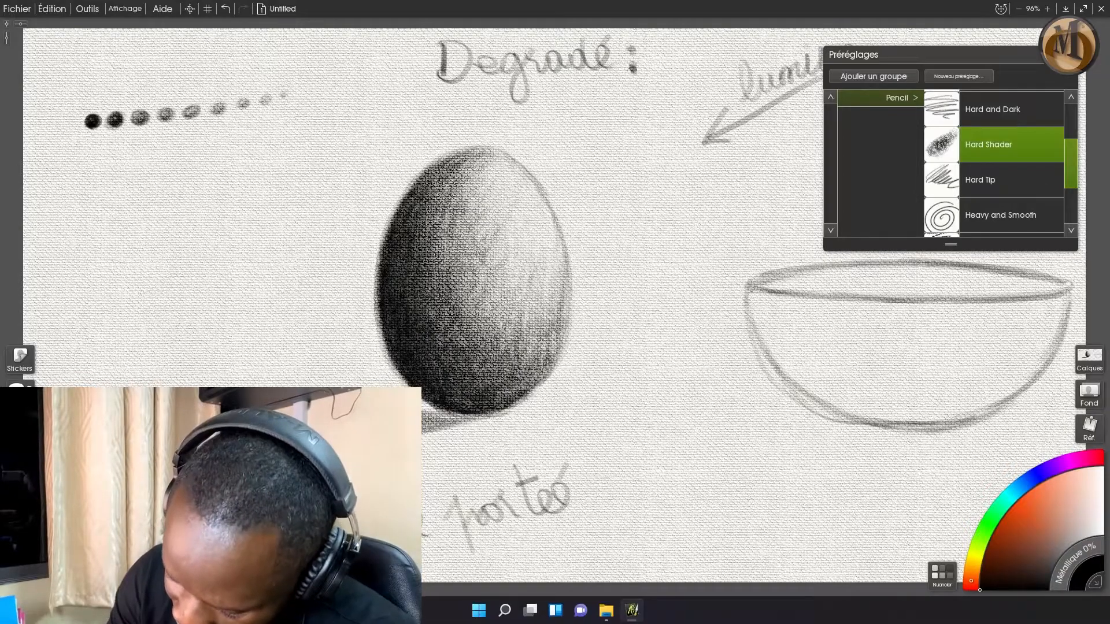
{"action": "key", "text": "e"}
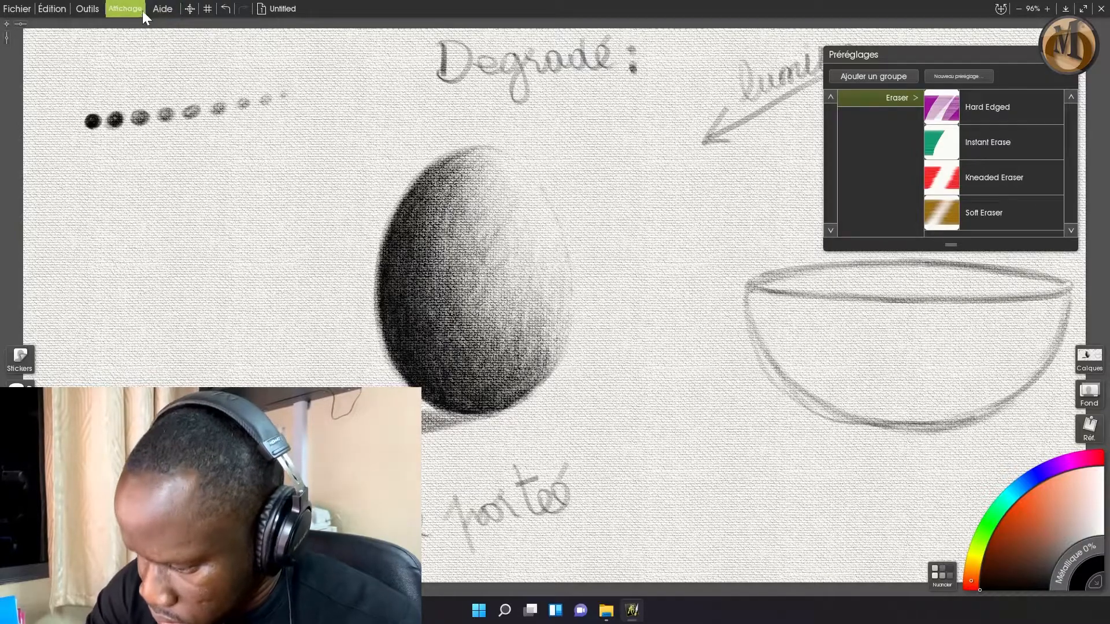
Display the canvas positioner and shift the canvas to the right until the egg's whole cast shadow is in view
{"action": "left_click", "coordinate": [87, 9]}
{"action": "mouse_move", "coordinate": [116, 27]}
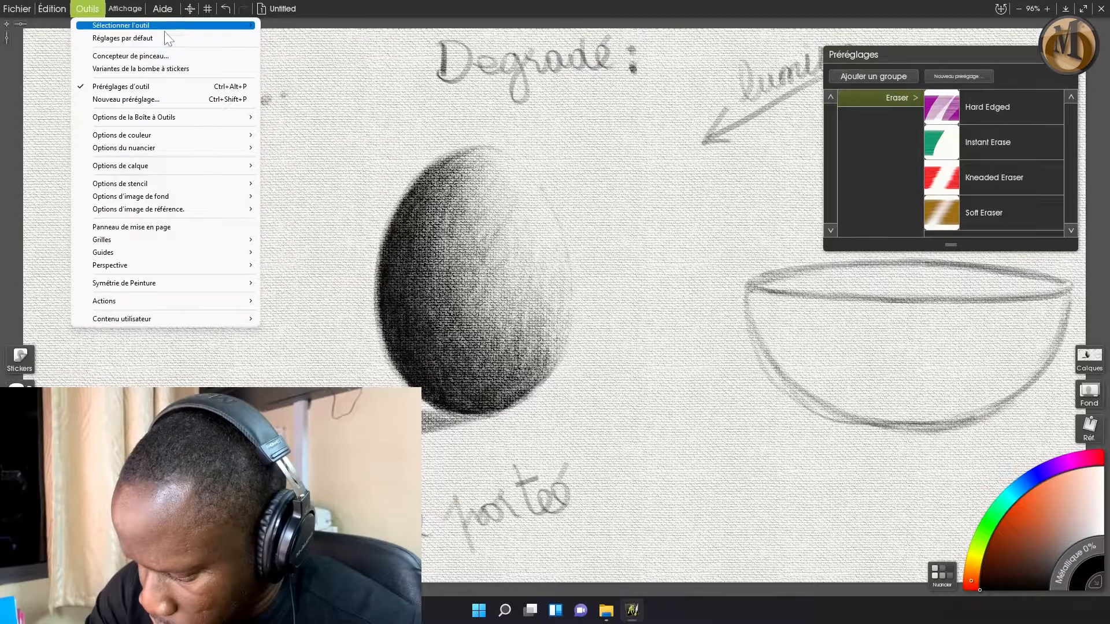
{"action": "mouse_move", "coordinate": [170, 26]}
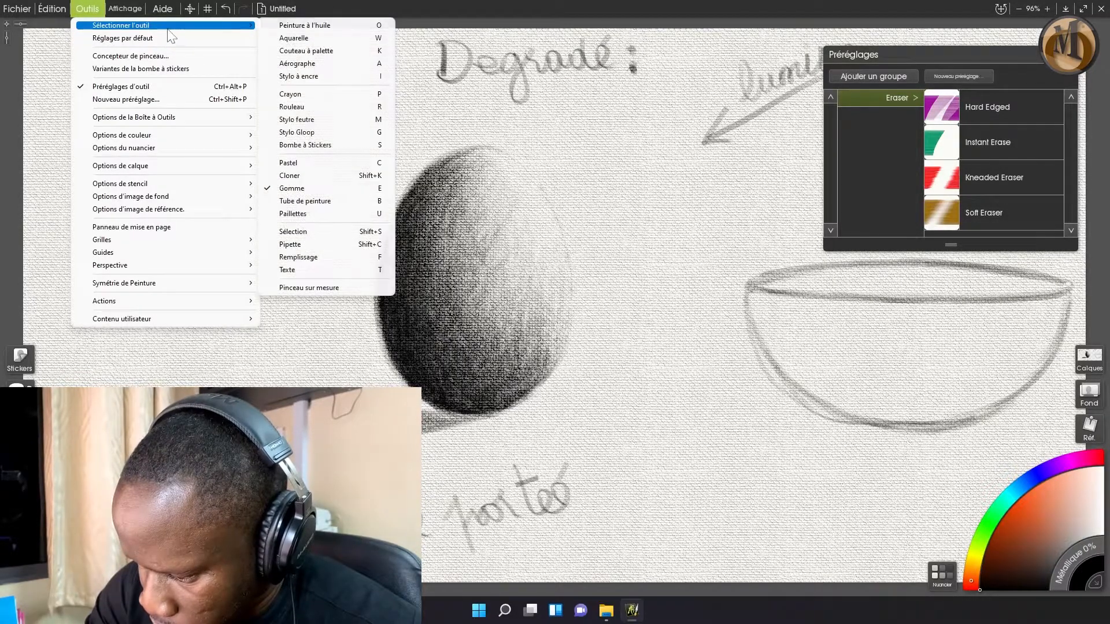
{"action": "left_click", "coordinate": [127, 11]}
{"action": "mouse_move", "coordinate": [151, 29]}
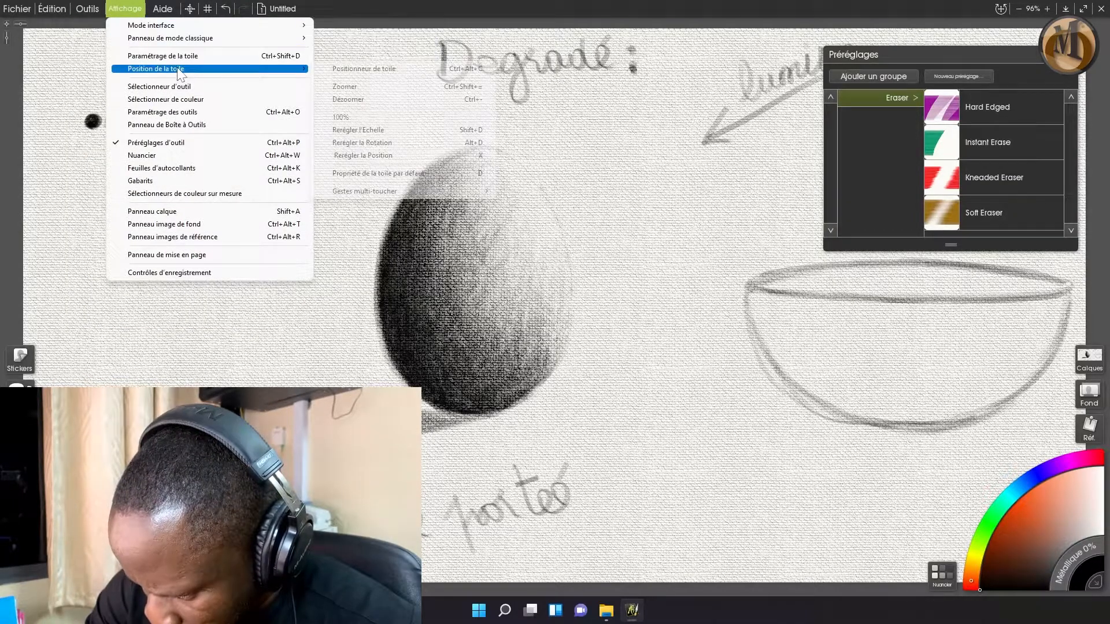
{"action": "mouse_move", "coordinate": [181, 71]}
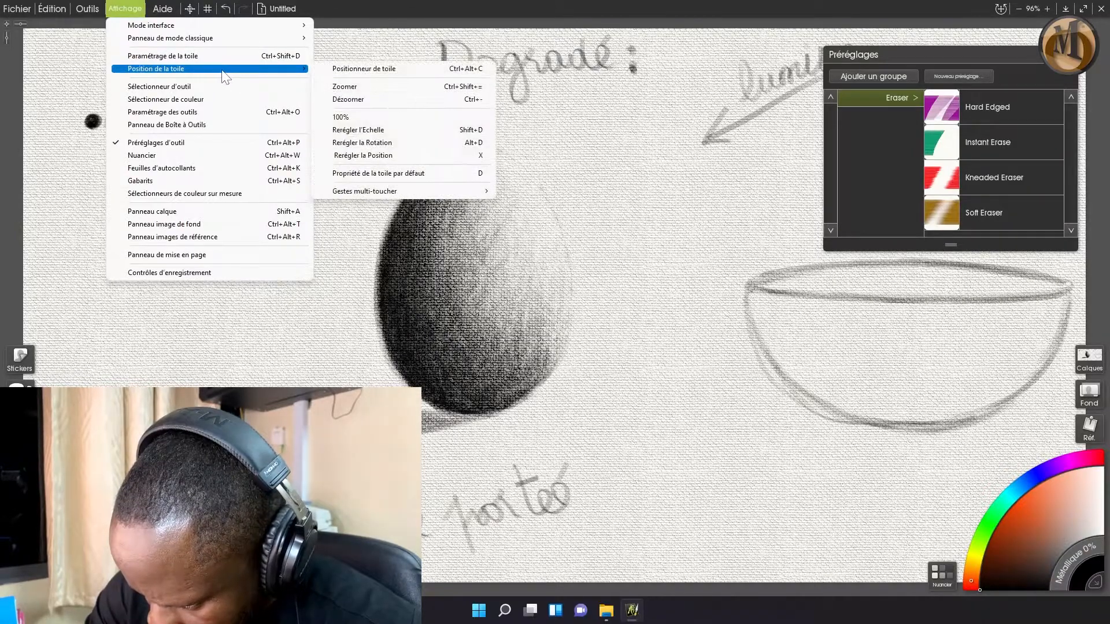
{"action": "left_click", "coordinate": [345, 68]}
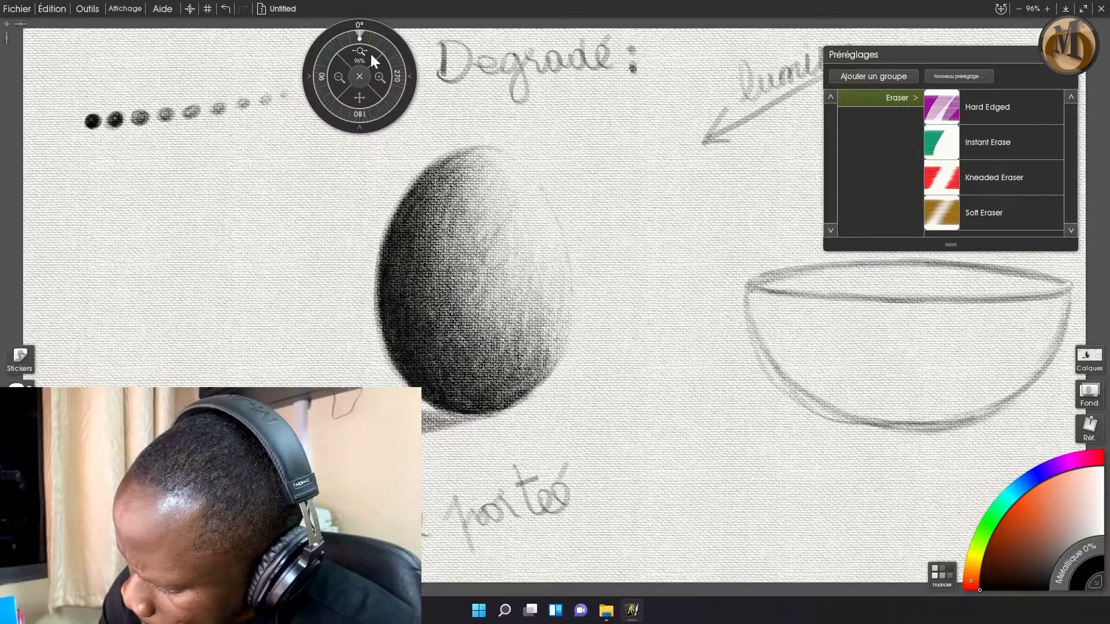
{"action": "mouse_move", "coordinate": [360, 98]}
{"action": "left_mouse_down"}
{"action": "mouse_move", "coordinate": [443, 50]}
{"action": "mouse_move", "coordinate": [570, 79]}
{"action": "mouse_move", "coordinate": [620, 76]}
{"action": "mouse_move", "coordinate": [612, 91]}
{"action": "left_mouse_up"}
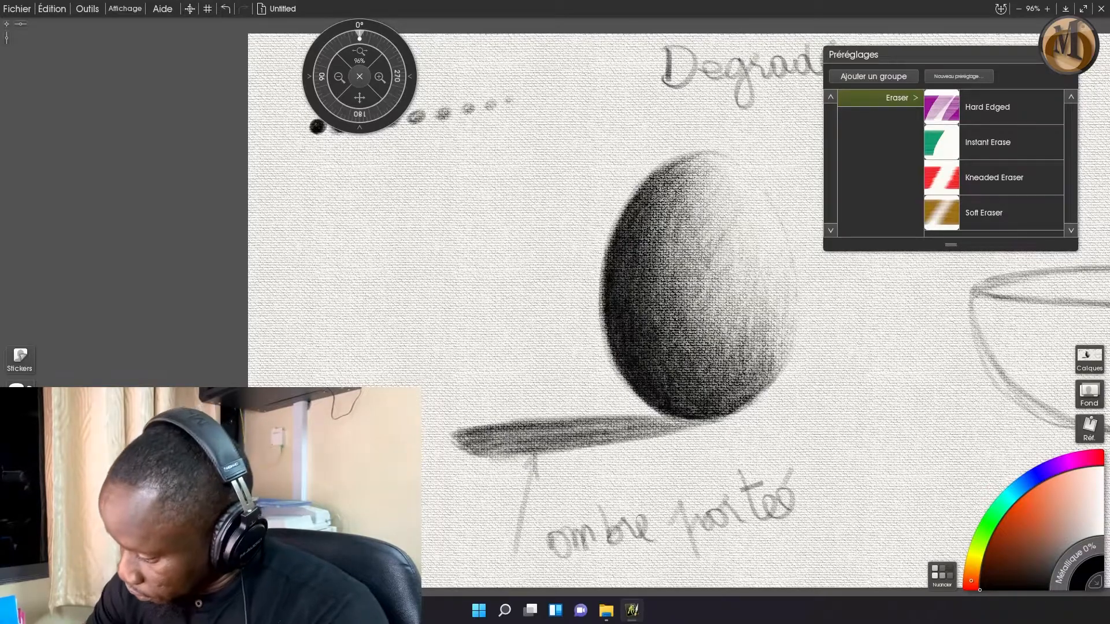
Deepen the egg's left and lower edges with the pencil's Hard and Dark preset
{"action": "key", "text": "p"}
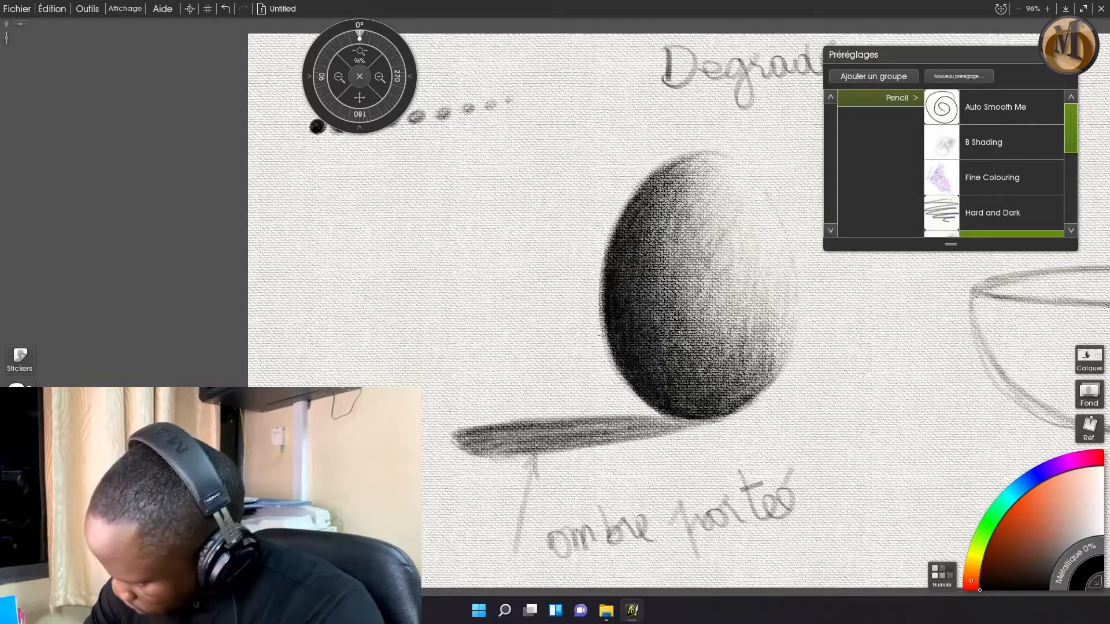
{"action": "left_click_drag", "start_coordinate": [1070, 133], "coordinate": [1071, 155]}
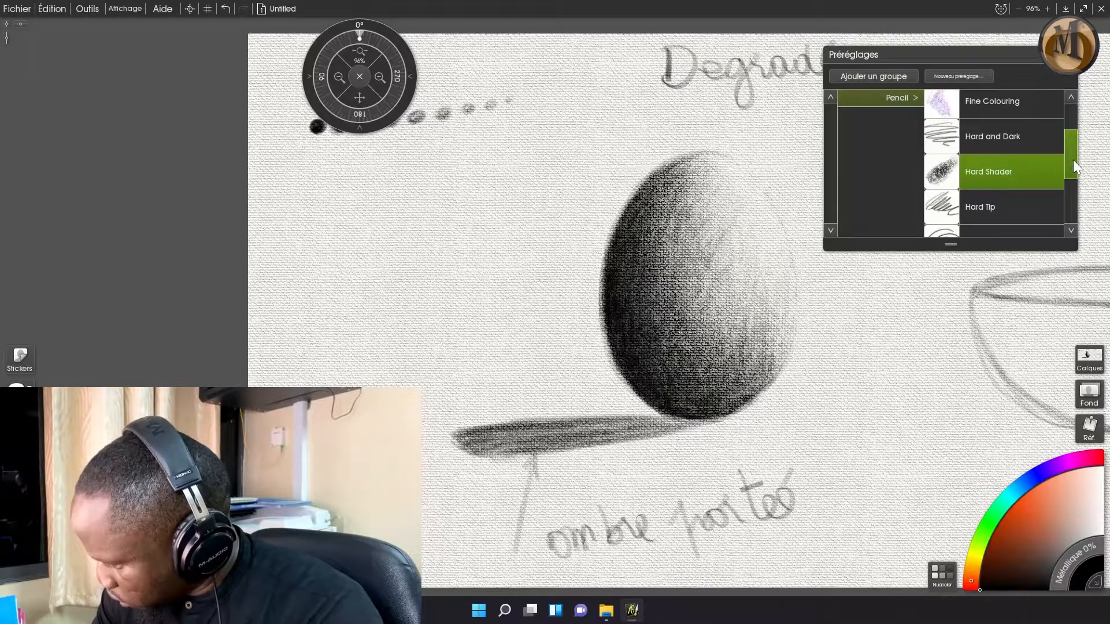
{"action": "left_click", "coordinate": [988, 155]}
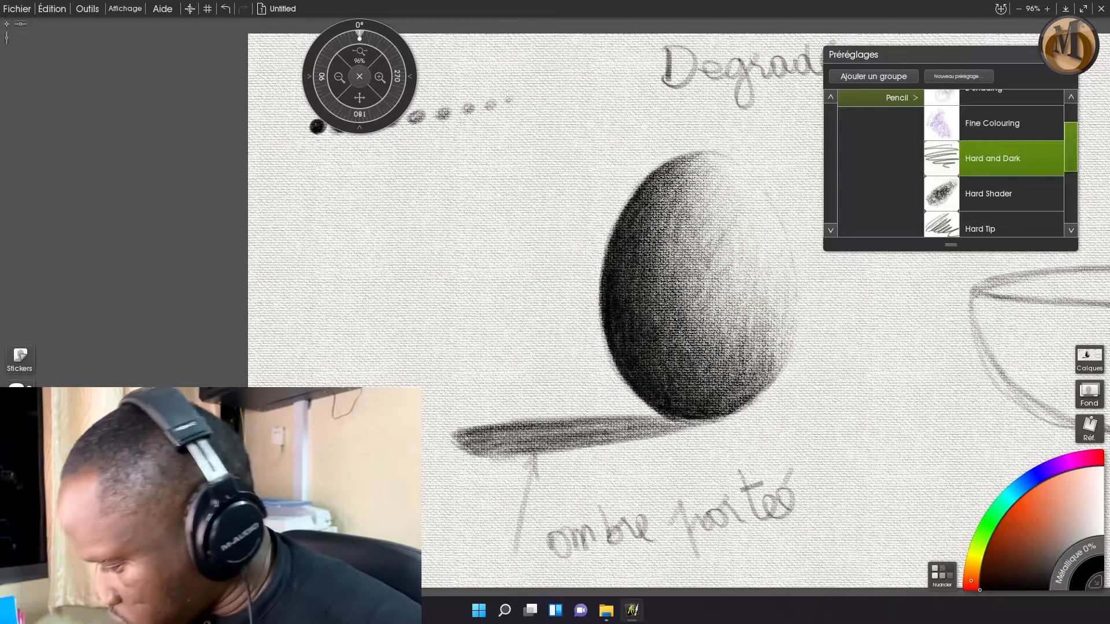
Darken the cast shadow towards the egg's base with the Hard Shader preset
{"action": "left_click", "coordinate": [997, 191]}
{"action": "left_click_drag", "start_coordinate": [605, 435], "coordinate": [617, 424]}
{"action": "mouse_move", "coordinate": [503, 444]}
{"action": "left_mouse_down"}
{"action": "mouse_move", "coordinate": [714, 422]}
{"action": "mouse_move", "coordinate": [651, 414]}
{"action": "mouse_move", "coordinate": [666, 427]}
{"action": "left_mouse_up"}
Move the presets away from the light arrow and outline a wider elliptical cast shadow from the egg's base down towards the "ombre portée" label
{"action": "left_click_drag", "start_coordinate": [995, 55], "coordinate": [437, 145]}
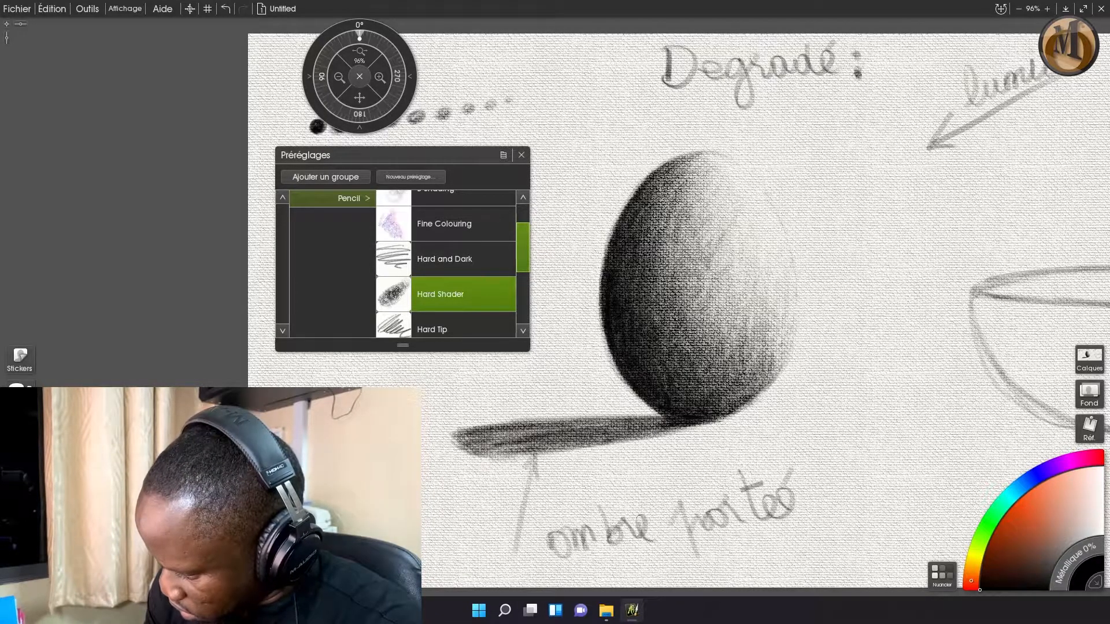
{"action": "left_click_drag", "start_coordinate": [714, 422], "coordinate": [566, 519]}
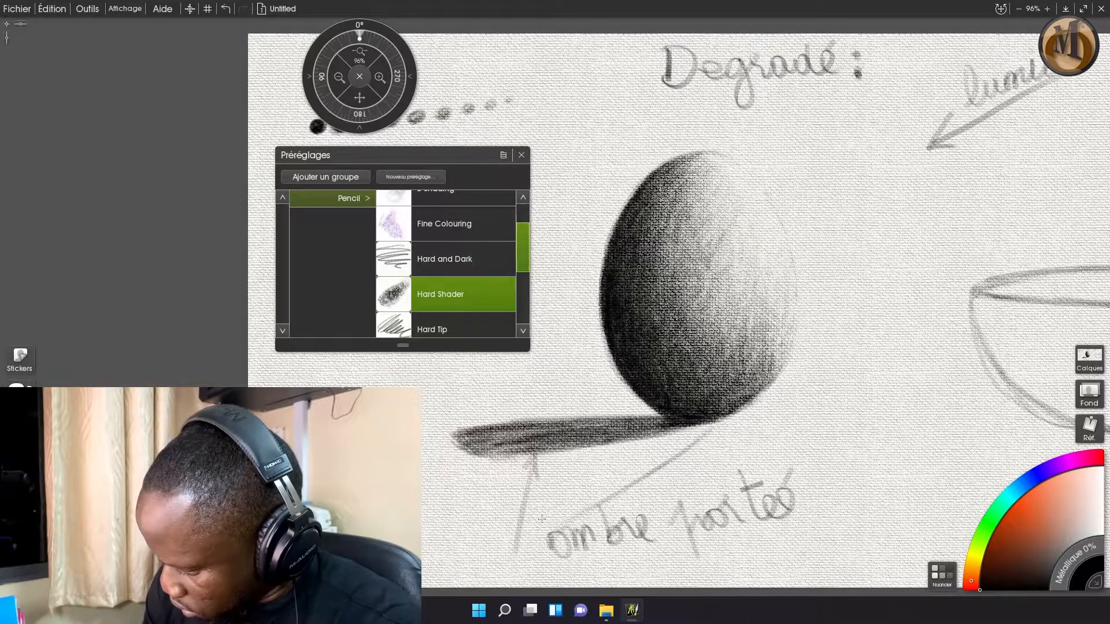
{"action": "left_click_drag", "start_coordinate": [649, 476], "coordinate": [545, 523]}
{"action": "mouse_move", "coordinate": [589, 445]}
{"action": "left_mouse_down"}
{"action": "mouse_move", "coordinate": [456, 490]}
{"action": "mouse_move", "coordinate": [447, 514]}
{"action": "left_mouse_up"}
{"action": "left_click_drag", "start_coordinate": [696, 448], "coordinate": [532, 517]}
{"action": "mouse_move", "coordinate": [597, 505]}
{"action": "left_mouse_down"}
{"action": "mouse_move", "coordinate": [532, 491]}
{"action": "mouse_move", "coordinate": [470, 531]}
{"action": "left_mouse_up"}
{"action": "left_click_drag", "start_coordinate": [548, 518], "coordinate": [451, 501]}
{"action": "mouse_move", "coordinate": [528, 449]}
{"action": "left_mouse_down"}
{"action": "mouse_move", "coordinate": [456, 508]}
{"action": "mouse_move", "coordinate": [562, 516]}
{"action": "left_mouse_up"}
{"action": "left_click_drag", "start_coordinate": [654, 480], "coordinate": [513, 523]}
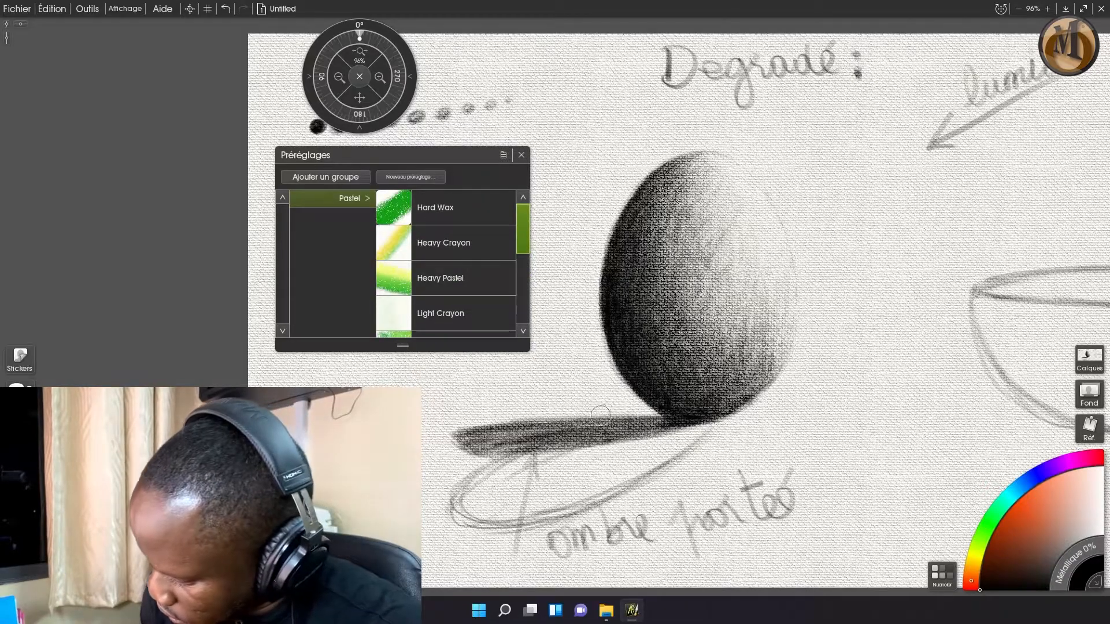
Erase the old straight cast shadow and the excess outline around the far end of the new elliptical one
{"action": "left_click_drag", "start_coordinate": [610, 412], "coordinate": [470, 456]}
{"action": "key", "text": "e"}
{"action": "mouse_move", "coordinate": [603, 413]}
{"action": "left_mouse_down"}
{"action": "mouse_move", "coordinate": [497, 444]}
{"action": "mouse_move", "coordinate": [584, 423]}
{"action": "mouse_move", "coordinate": [553, 419]}
{"action": "left_mouse_up"}
{"action": "mouse_move", "coordinate": [464, 454]}
{"action": "left_mouse_down"}
{"action": "mouse_move", "coordinate": [542, 417]}
{"action": "mouse_move", "coordinate": [448, 443]}
{"action": "mouse_move", "coordinate": [468, 427]}
{"action": "left_mouse_up"}
{"action": "mouse_move", "coordinate": [639, 417]}
{"action": "left_mouse_down"}
{"action": "mouse_move", "coordinate": [562, 428]}
{"action": "mouse_move", "coordinate": [659, 413]}
{"action": "mouse_move", "coordinate": [512, 455]}
{"action": "mouse_move", "coordinate": [525, 454]}
{"action": "mouse_move", "coordinate": [454, 498]}
{"action": "left_mouse_up"}
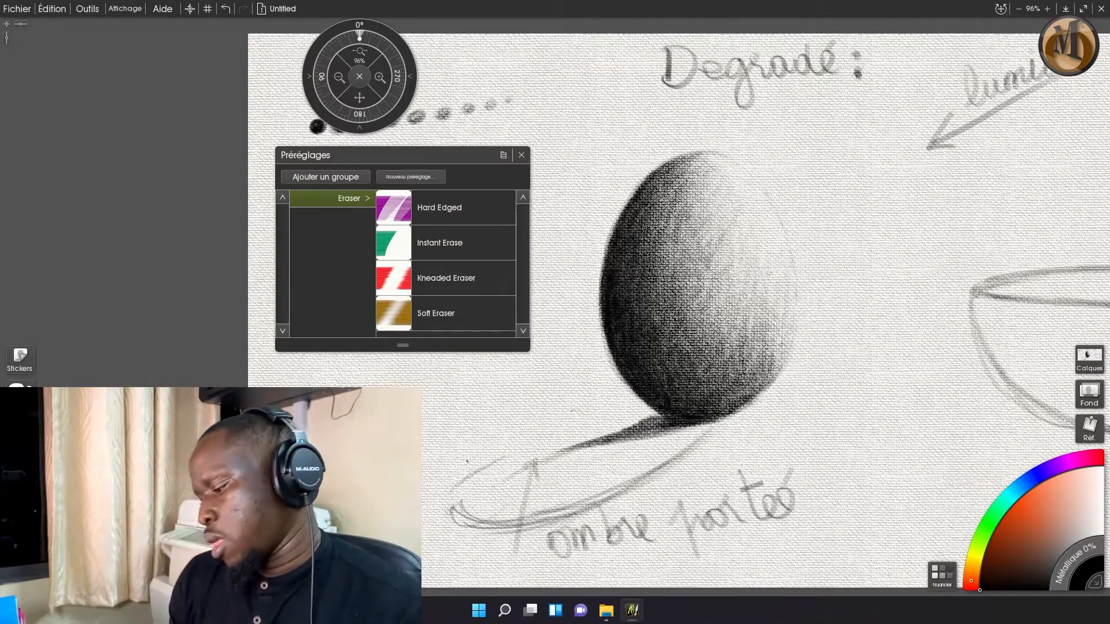
{"action": "mouse_move", "coordinate": [673, 416]}
{"action": "left_mouse_down"}
{"action": "mouse_move", "coordinate": [546, 446]}
{"action": "mouse_move", "coordinate": [452, 486]}
{"action": "mouse_move", "coordinate": [514, 451]}
{"action": "mouse_move", "coordinate": [429, 518]}
{"action": "mouse_move", "coordinate": [490, 525]}
{"action": "left_mouse_up"}
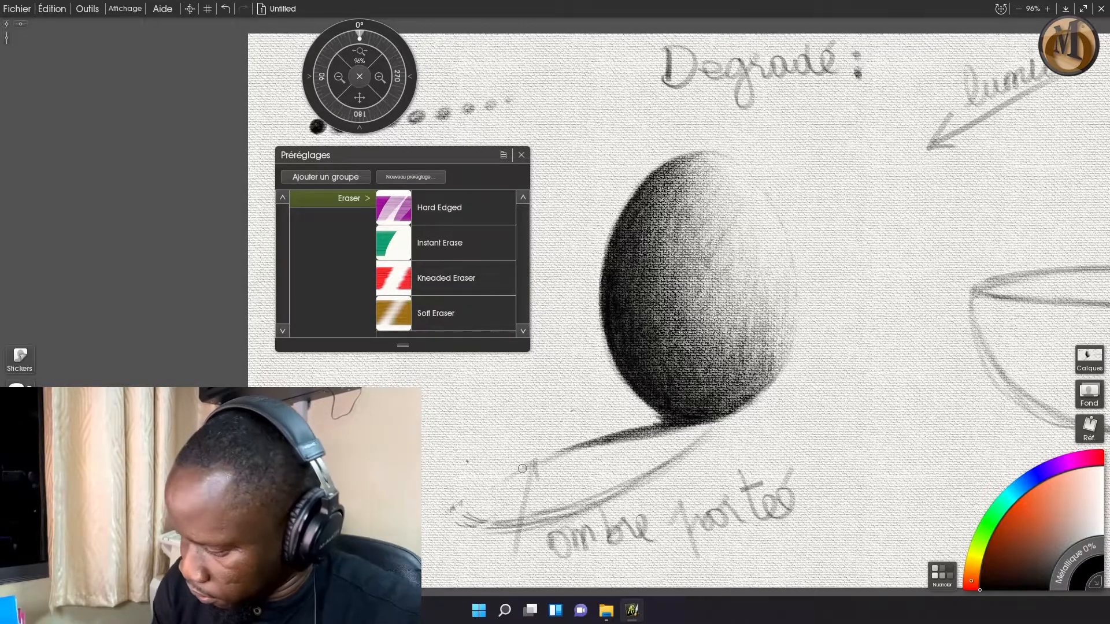
Redraw the cast shadow's upper edge in pencil and lightly tone its interior with the B Shading preset
{"action": "left_click", "coordinate": [75, 532]}
{"action": "mouse_move", "coordinate": [654, 434]}
{"action": "left_mouse_down"}
{"action": "mouse_move", "coordinate": [590, 445]}
{"action": "mouse_move", "coordinate": [519, 492]}
{"action": "left_mouse_up"}
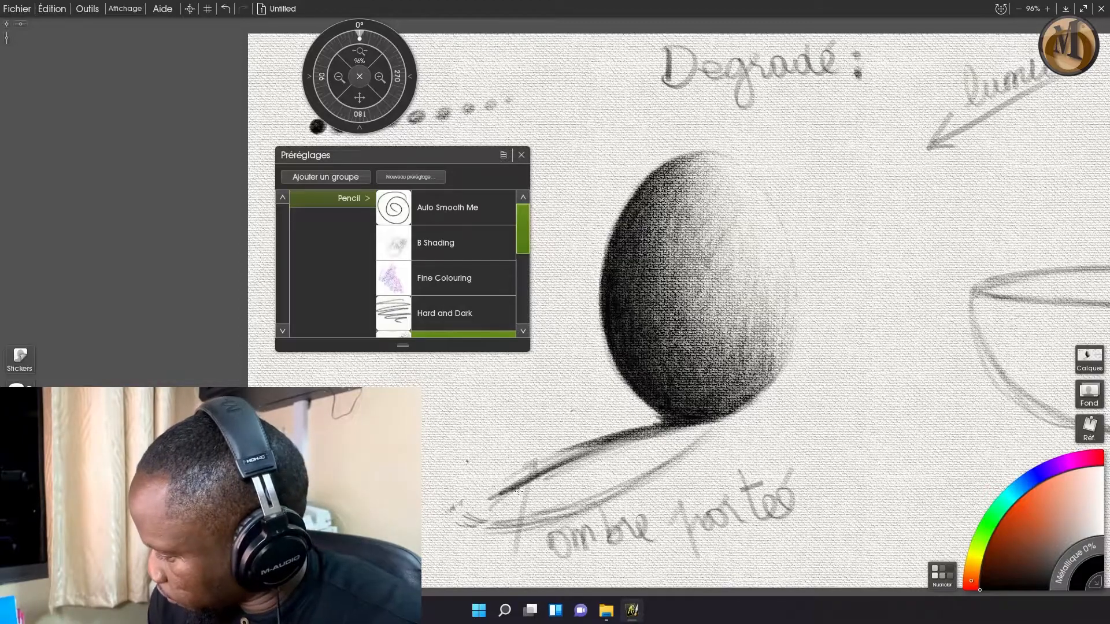
{"action": "left_click", "coordinate": [425, 242]}
{"action": "mouse_move", "coordinate": [648, 449]}
{"action": "left_mouse_down"}
{"action": "mouse_move", "coordinate": [509, 500]}
{"action": "mouse_move", "coordinate": [491, 492]}
{"action": "left_mouse_up"}
{"action": "left_click_drag", "start_coordinate": [558, 462], "coordinate": [497, 498]}
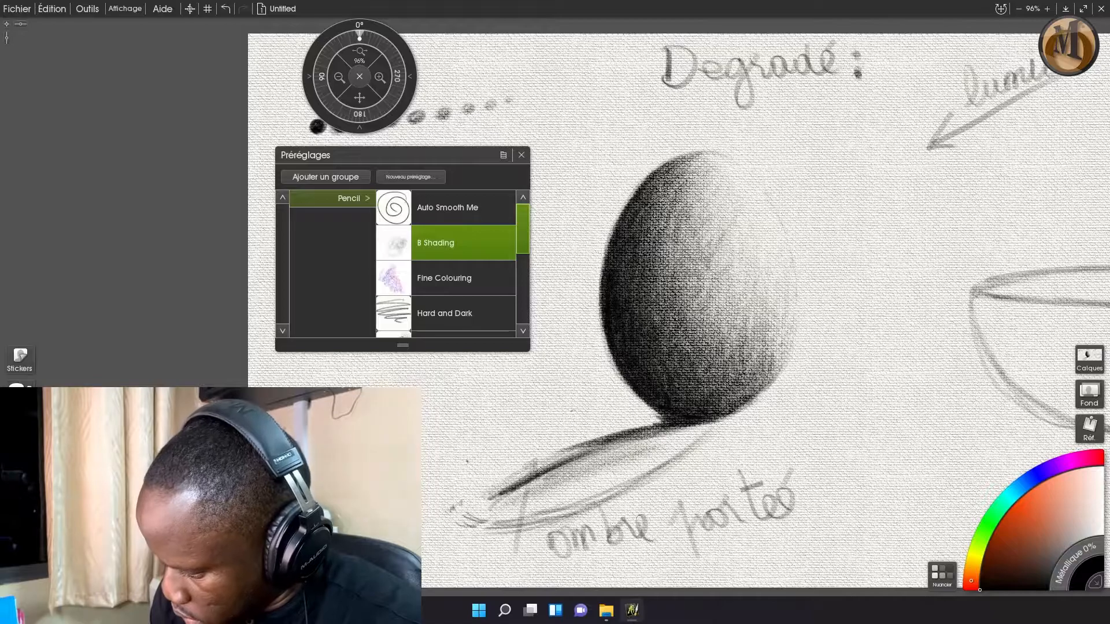
Darken the cast shadow's upper edge with the Hard Shader preset and extend it to the far tip
{"action": "left_click_drag", "start_coordinate": [522, 242], "coordinate": [519, 267]}
{"action": "left_click", "coordinate": [478, 249]}
{"action": "mouse_move", "coordinate": [631, 448]}
{"action": "left_mouse_down"}
{"action": "mouse_move", "coordinate": [486, 509]}
{"action": "mouse_move", "coordinate": [500, 498]}
{"action": "left_mouse_up"}
{"action": "left_click_drag", "start_coordinate": [658, 436], "coordinate": [487, 496]}
{"action": "left_click_drag", "start_coordinate": [622, 439], "coordinate": [454, 508]}
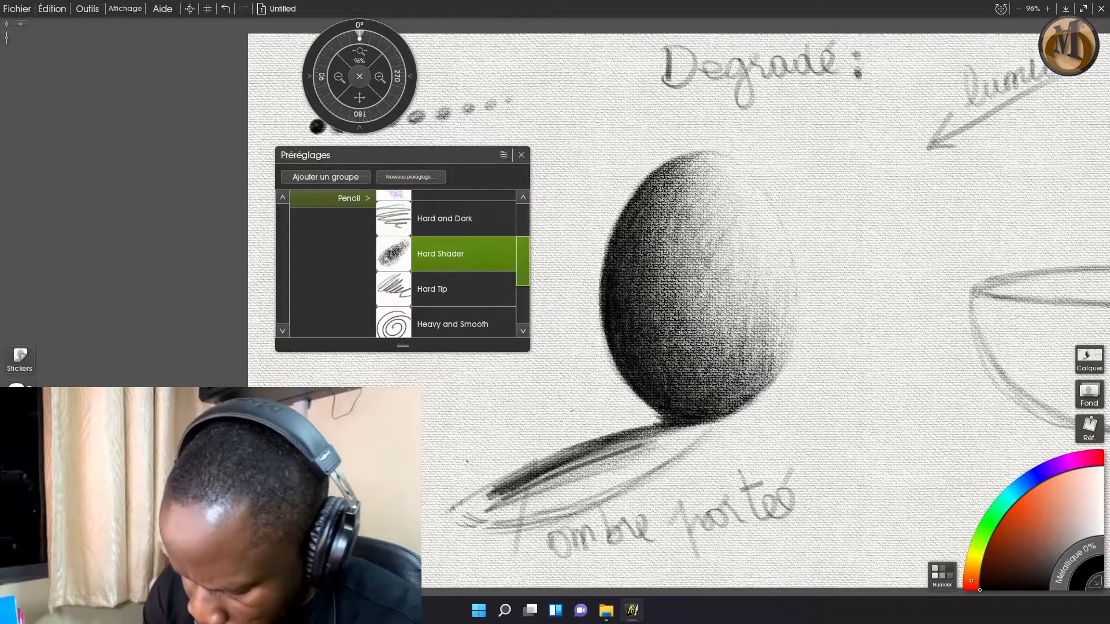
Fill the whole elliptical cast shadow with diagonal Hard Shader strokes from the egg's base to the far tip
{"action": "left_click_drag", "start_coordinate": [629, 462], "coordinate": [543, 499]}
{"action": "left_click_drag", "start_coordinate": [690, 442], "coordinate": [543, 498]}
{"action": "left_click_drag", "start_coordinate": [638, 457], "coordinate": [534, 495]}
{"action": "mouse_move", "coordinate": [686, 438]}
{"action": "left_mouse_down"}
{"action": "mouse_move", "coordinate": [581, 471]}
{"action": "mouse_move", "coordinate": [628, 458]}
{"action": "left_mouse_up"}
{"action": "mouse_move", "coordinate": [647, 458]}
{"action": "left_mouse_down"}
{"action": "mouse_move", "coordinate": [691, 427]}
{"action": "mouse_move", "coordinate": [678, 449]}
{"action": "mouse_move", "coordinate": [706, 430]}
{"action": "left_mouse_up"}
{"action": "left_click_drag", "start_coordinate": [707, 431], "coordinate": [612, 478]}
{"action": "mouse_move", "coordinate": [690, 431]}
{"action": "left_mouse_down"}
{"action": "mouse_move", "coordinate": [618, 455]}
{"action": "mouse_move", "coordinate": [661, 415]}
{"action": "mouse_move", "coordinate": [618, 439]}
{"action": "left_mouse_up"}
{"action": "left_click_drag", "start_coordinate": [665, 411], "coordinate": [489, 483]}
{"action": "left_click_drag", "start_coordinate": [613, 428], "coordinate": [460, 498]}
{"action": "left_click_drag", "start_coordinate": [532, 471], "coordinate": [449, 512]}
{"action": "left_click_drag", "start_coordinate": [584, 468], "coordinate": [466, 518]}
{"action": "left_click_drag", "start_coordinate": [665, 457], "coordinate": [534, 512]}
{"action": "left_click_drag", "start_coordinate": [693, 442], "coordinate": [586, 496]}
{"action": "left_click_drag", "start_coordinate": [693, 441], "coordinate": [600, 499]}
{"action": "left_click_drag", "start_coordinate": [672, 459], "coordinate": [540, 514]}
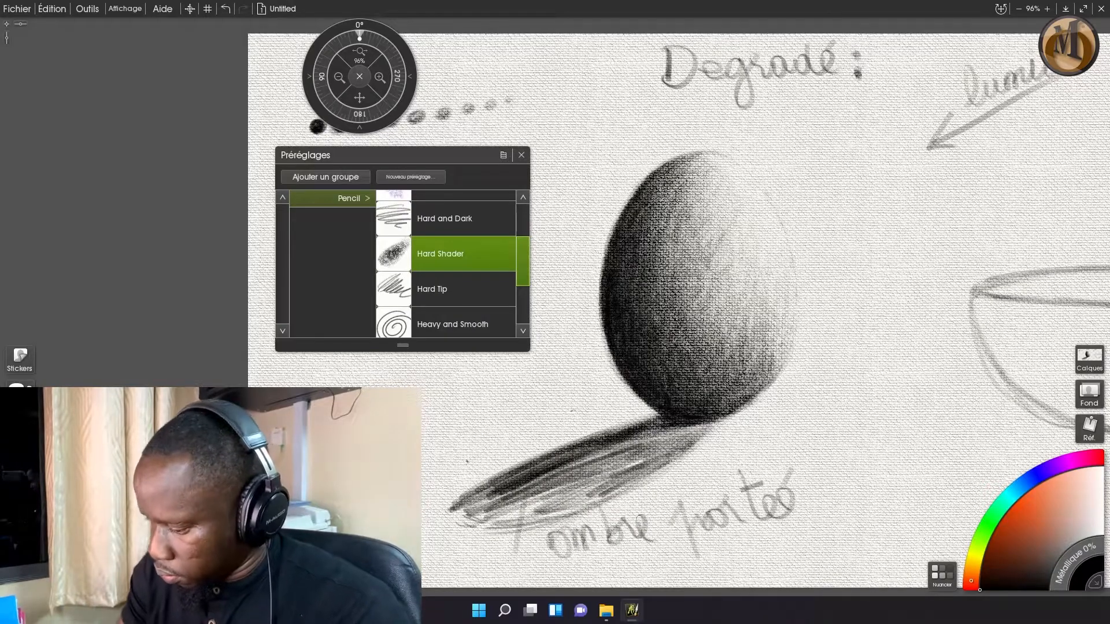
Layer more Hard Shader strokes over the cast shadow to darken it and cover the remaining light gaps
{"action": "mouse_move", "coordinate": [694, 425]}
{"action": "left_mouse_down"}
{"action": "mouse_move", "coordinate": [625, 466]}
{"action": "mouse_move", "coordinate": [558, 474]}
{"action": "left_mouse_up"}
{"action": "mouse_move", "coordinate": [645, 445]}
{"action": "left_mouse_down"}
{"action": "mouse_move", "coordinate": [512, 506]}
{"action": "mouse_move", "coordinate": [485, 503]}
{"action": "left_mouse_up"}
{"action": "left_click_drag", "start_coordinate": [590, 445], "coordinate": [489, 495]}
{"action": "left_click_drag", "start_coordinate": [629, 425], "coordinate": [529, 459]}
{"action": "mouse_move", "coordinate": [619, 428]}
{"action": "left_mouse_down"}
{"action": "mouse_move", "coordinate": [486, 482]}
{"action": "mouse_move", "coordinate": [454, 502]}
{"action": "mouse_move", "coordinate": [459, 511]}
{"action": "mouse_move", "coordinate": [486, 497]}
{"action": "mouse_move", "coordinate": [450, 521]}
{"action": "left_mouse_up"}
{"action": "mouse_move", "coordinate": [601, 492]}
{"action": "left_mouse_down"}
{"action": "mouse_move", "coordinate": [470, 526]}
{"action": "mouse_move", "coordinate": [493, 513]}
{"action": "left_mouse_up"}
{"action": "left_click_drag", "start_coordinate": [671, 445], "coordinate": [546, 502]}
{"action": "left_click_drag", "start_coordinate": [619, 460], "coordinate": [532, 489]}
{"action": "left_click_drag", "start_coordinate": [654, 466], "coordinate": [564, 503]}
{"action": "mouse_move", "coordinate": [624, 481]}
{"action": "left_mouse_down"}
{"action": "mouse_move", "coordinate": [544, 514]}
{"action": "mouse_move", "coordinate": [480, 524]}
{"action": "left_mouse_up"}
{"action": "left_click_drag", "start_coordinate": [564, 512], "coordinate": [484, 503]}
{"action": "left_click_drag", "start_coordinate": [524, 470], "coordinate": [460, 509]}
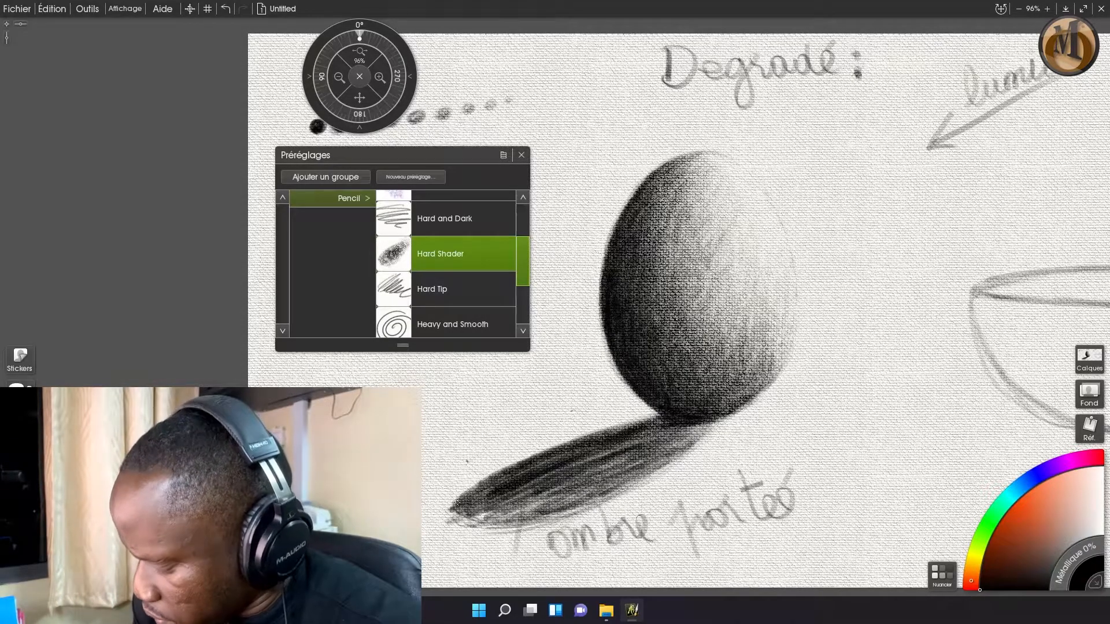
{"action": "mouse_move", "coordinate": [640, 422]}
{"action": "left_mouse_down"}
{"action": "mouse_move", "coordinate": [506, 465]}
{"action": "mouse_move", "coordinate": [457, 507]}
{"action": "mouse_move", "coordinate": [482, 520]}
{"action": "mouse_move", "coordinate": [645, 485]}
{"action": "mouse_move", "coordinate": [493, 526]}
{"action": "left_mouse_up"}
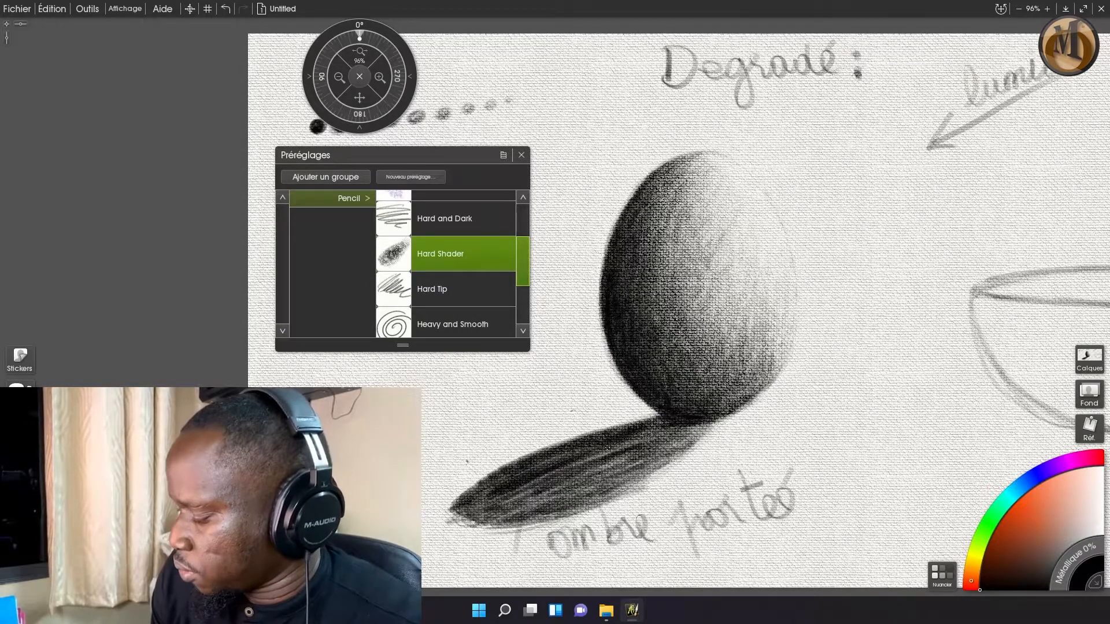
{"action": "mouse_move", "coordinate": [628, 447]}
{"action": "left_mouse_down"}
{"action": "mouse_move", "coordinate": [537, 491]}
{"action": "mouse_move", "coordinate": [706, 417]}
{"action": "mouse_move", "coordinate": [673, 448]}
{"action": "mouse_move", "coordinate": [556, 507]}
{"action": "mouse_move", "coordinate": [601, 493]}
{"action": "mouse_move", "coordinate": [573, 489]}
{"action": "mouse_move", "coordinate": [606, 472]}
{"action": "mouse_move", "coordinate": [481, 521]}
{"action": "mouse_move", "coordinate": [539, 473]}
{"action": "left_mouse_up"}
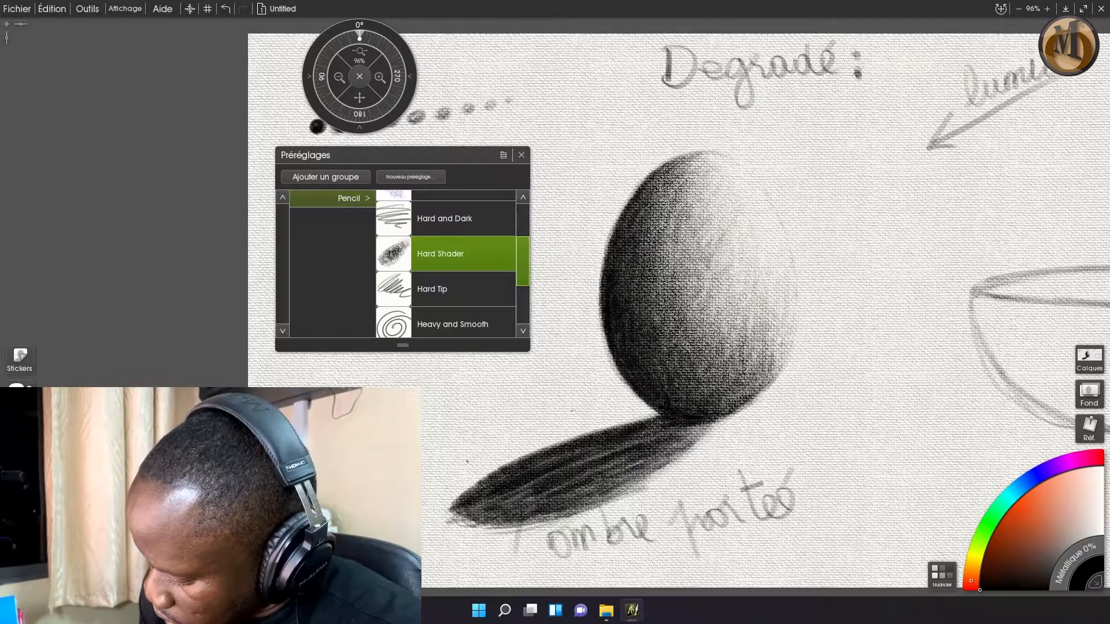
{"action": "mouse_move", "coordinate": [471, 504]}
{"action": "left_mouse_down"}
{"action": "mouse_move", "coordinate": [505, 493]}
{"action": "mouse_move", "coordinate": [471, 512]}
{"action": "mouse_move", "coordinate": [544, 487]}
{"action": "mouse_move", "coordinate": [518, 512]}
{"action": "left_mouse_up"}
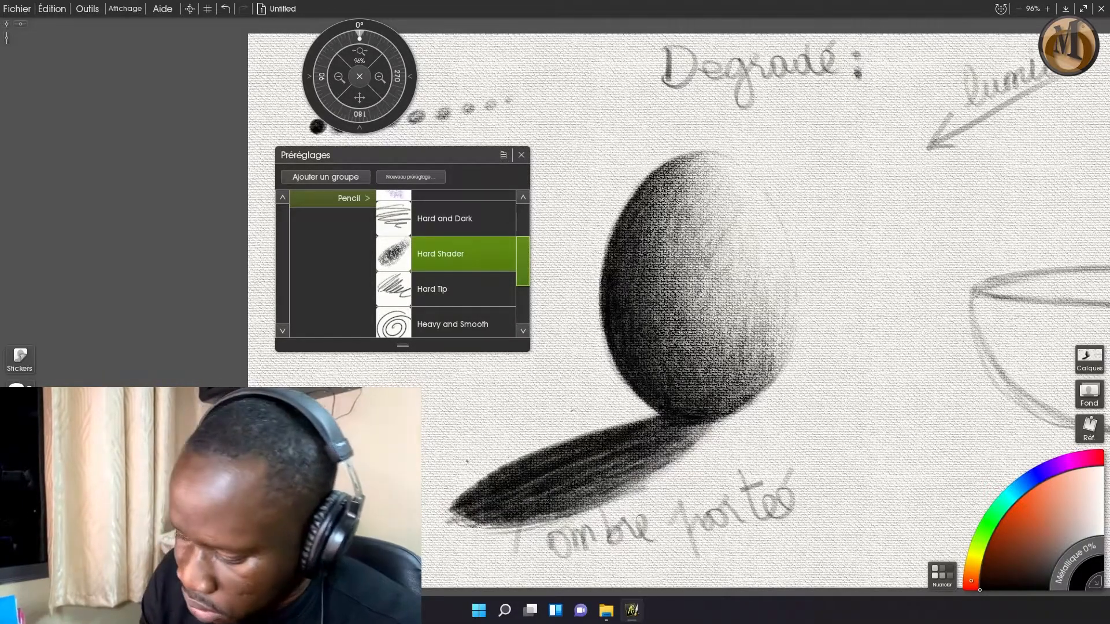
Lighten and even out the cast shadow with white strokes of the B Shading preset
{"action": "left_click_drag", "start_coordinate": [523, 238], "coordinate": [525, 217]}
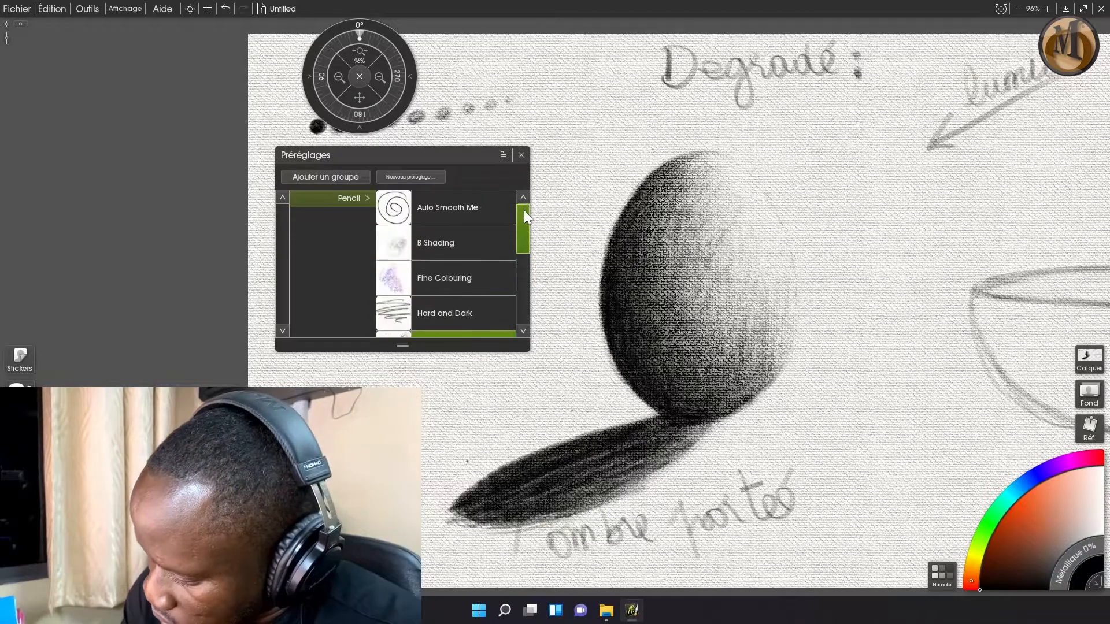
{"action": "left_click", "coordinate": [403, 254]}
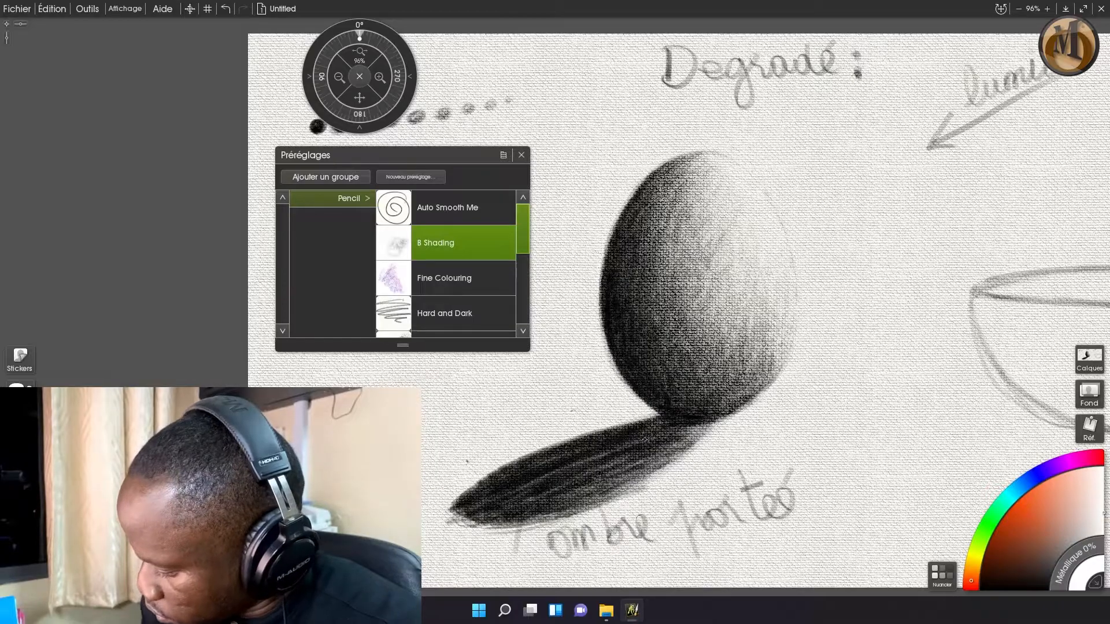
{"action": "mouse_move", "coordinate": [638, 433]}
{"action": "left_mouse_down"}
{"action": "mouse_move", "coordinate": [478, 499]}
{"action": "mouse_move", "coordinate": [549, 486]}
{"action": "mouse_move", "coordinate": [668, 430]}
{"action": "mouse_move", "coordinate": [631, 443]}
{"action": "mouse_move", "coordinate": [632, 426]}
{"action": "mouse_move", "coordinate": [582, 496]}
{"action": "mouse_move", "coordinate": [604, 473]}
{"action": "mouse_move", "coordinate": [538, 512]}
{"action": "mouse_move", "coordinate": [488, 516]}
{"action": "mouse_move", "coordinate": [465, 504]}
{"action": "mouse_move", "coordinate": [581, 438]}
{"action": "left_mouse_up"}
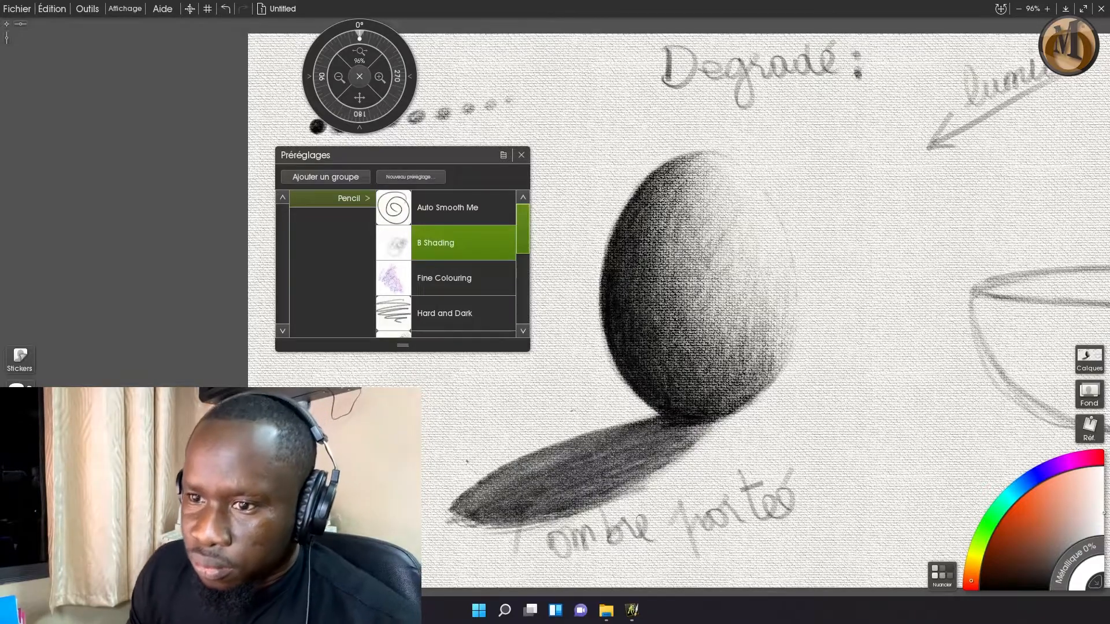
{"action": "left_click_drag", "start_coordinate": [601, 499], "coordinate": [476, 522]}
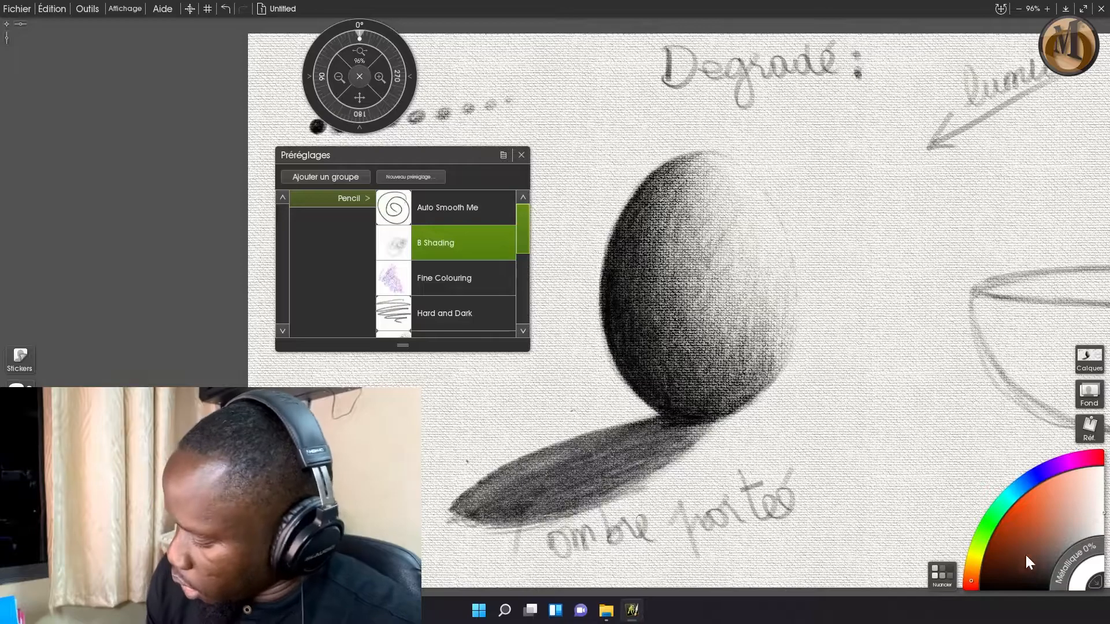
Reinforce the cast shadow's upper and lower edges in black with the Hard Shader preset
{"action": "left_click_drag", "start_coordinate": [524, 240], "coordinate": [523, 268]}
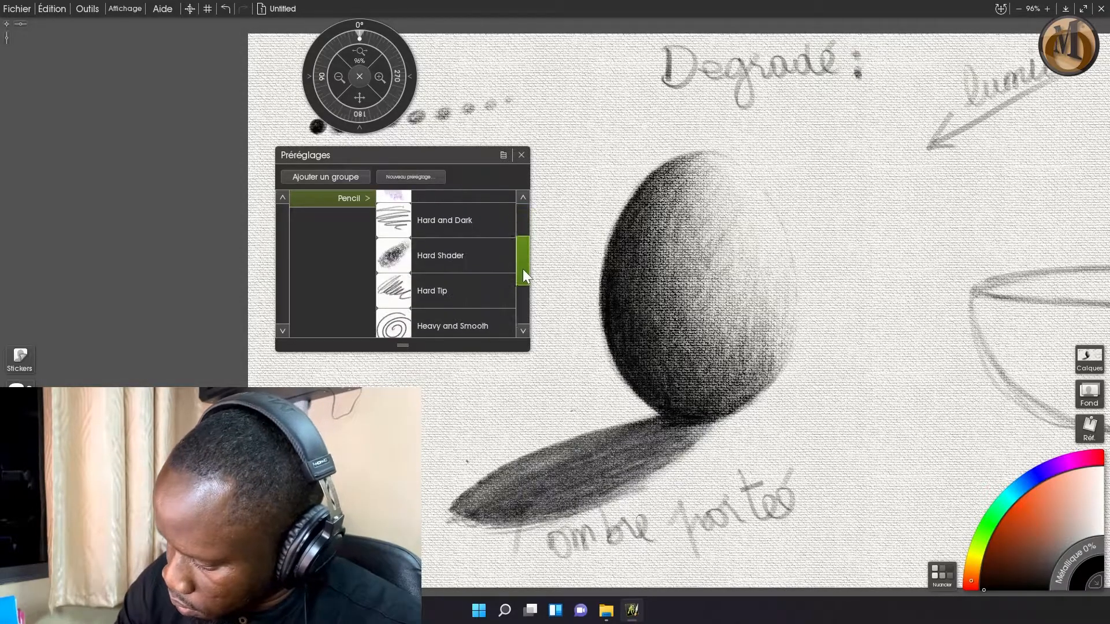
{"action": "left_click", "coordinate": [452, 255]}
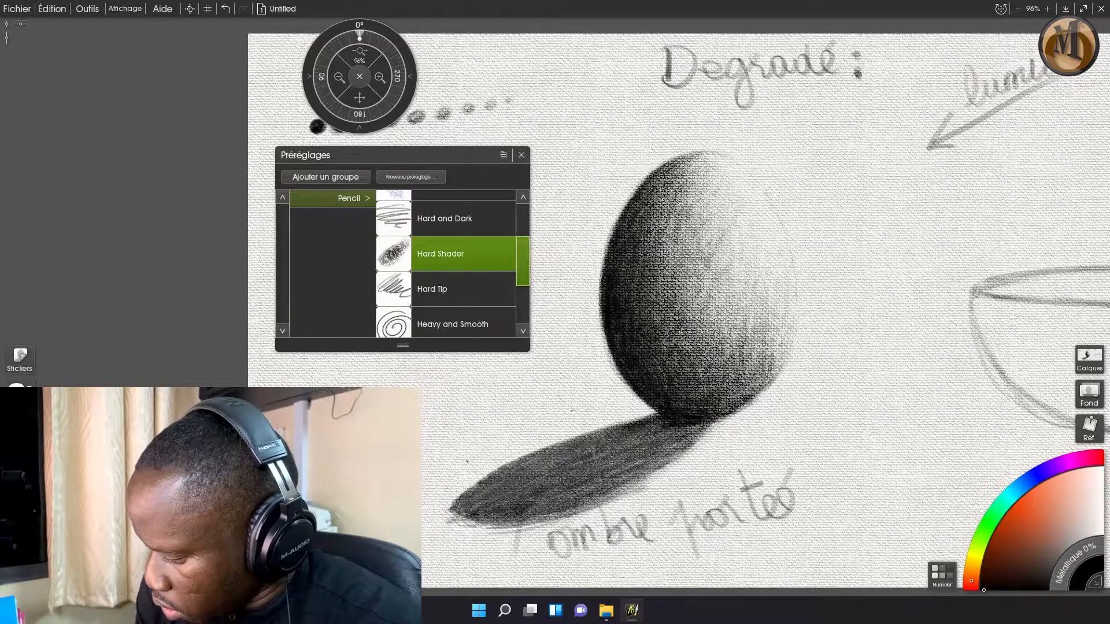
{"action": "mouse_move", "coordinate": [602, 428]}
{"action": "left_mouse_down"}
{"action": "mouse_move", "coordinate": [654, 412]}
{"action": "mouse_move", "coordinate": [588, 433]}
{"action": "mouse_move", "coordinate": [651, 413]}
{"action": "left_mouse_up"}
{"action": "left_click_drag", "start_coordinate": [561, 441], "coordinate": [507, 462]}
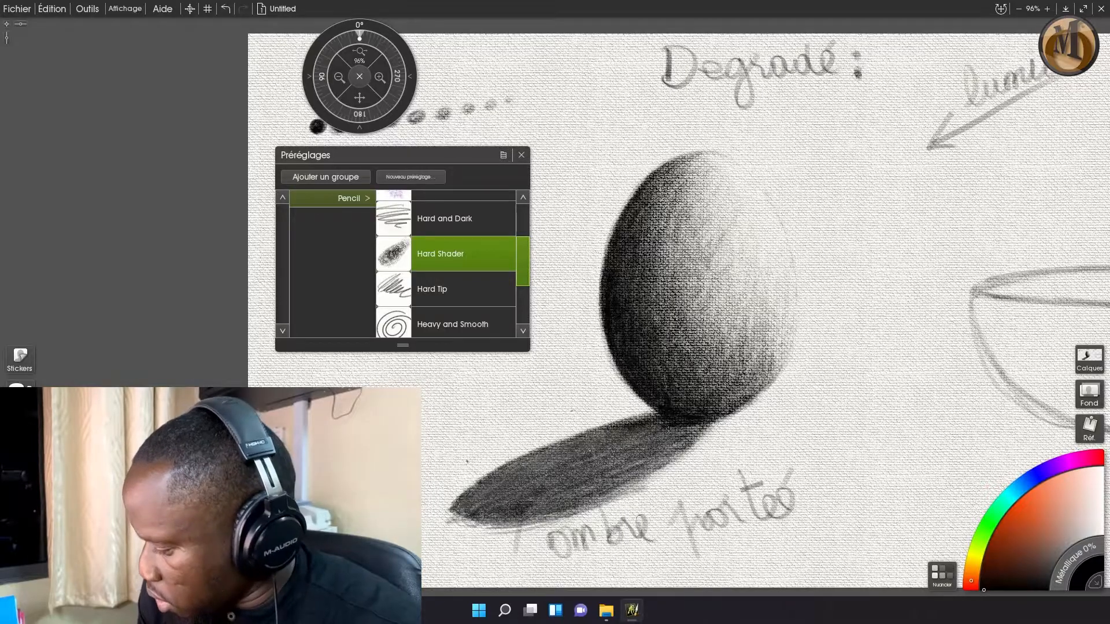
{"action": "left_click_drag", "start_coordinate": [623, 426], "coordinate": [630, 424]}
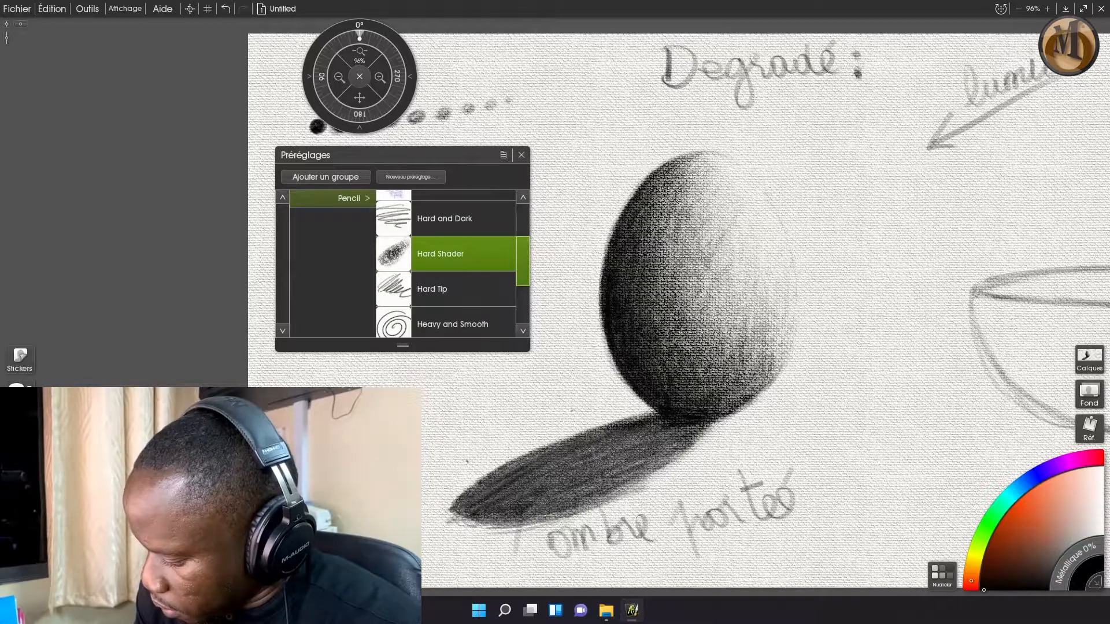
{"action": "left_click_drag", "start_coordinate": [596, 506], "coordinate": [519, 524]}
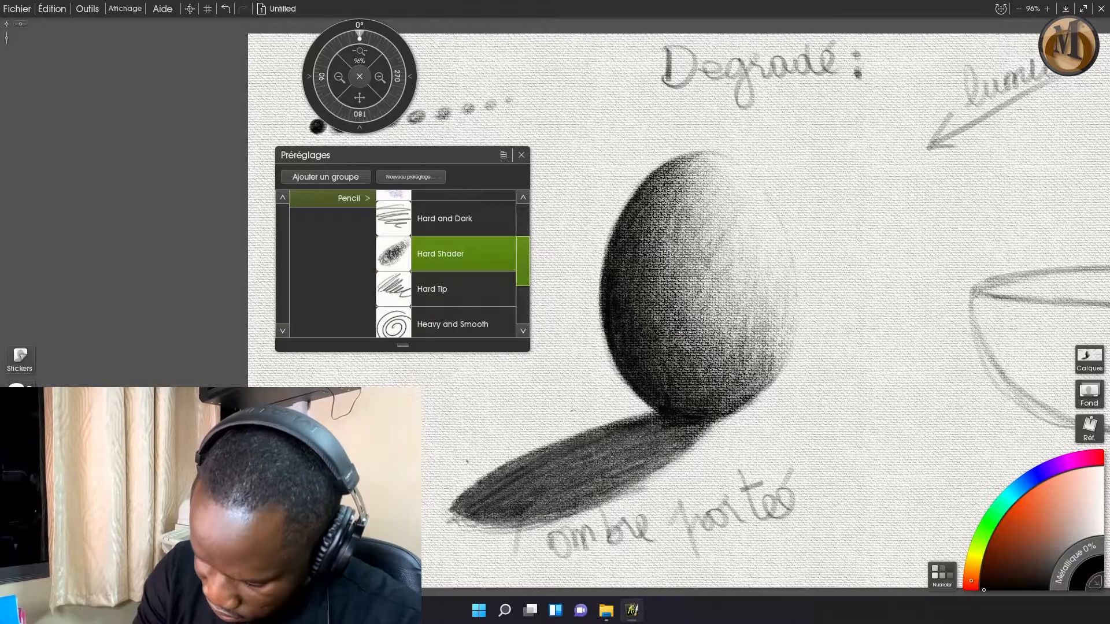
Erase the stray pencil lines around the cast shadow's tip and along its lower edge
{"action": "key", "text": "e"}
{"action": "left_click", "coordinate": [1103, 506]}
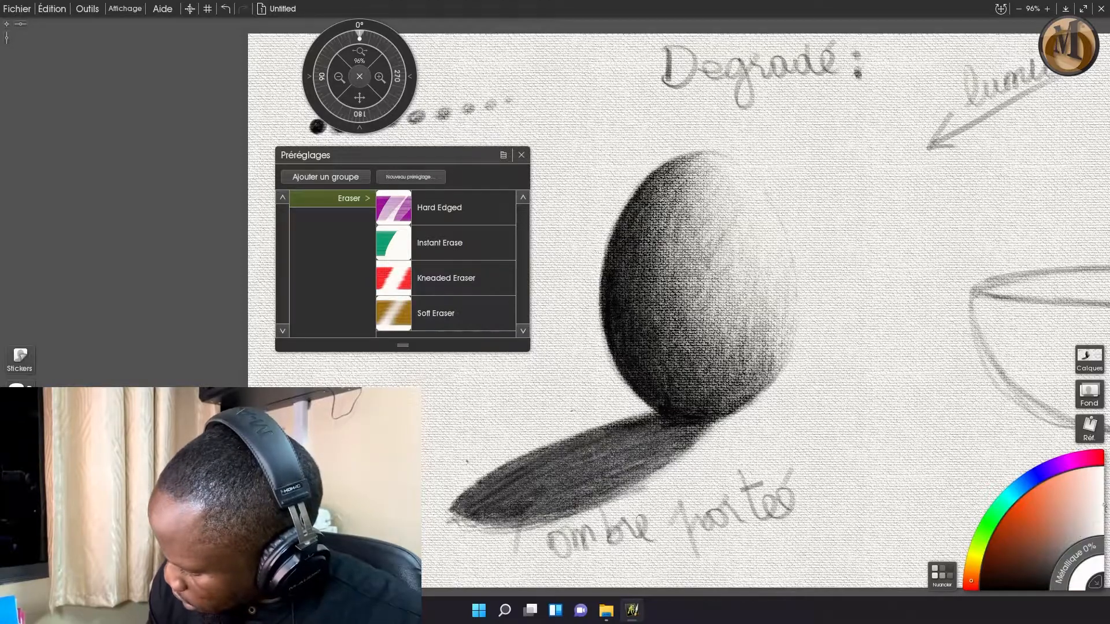
{"action": "mouse_move", "coordinate": [560, 528]}
{"action": "left_mouse_down"}
{"action": "mouse_move", "coordinate": [498, 531]}
{"action": "mouse_move", "coordinate": [452, 518]}
{"action": "left_mouse_up"}
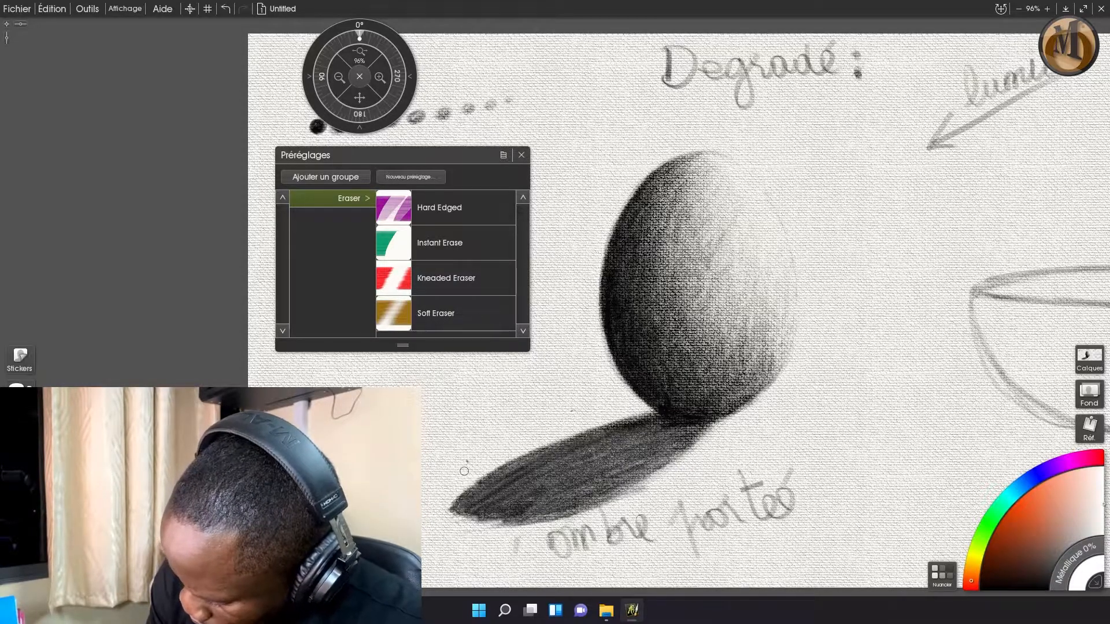
{"action": "left_click_drag", "start_coordinate": [548, 534], "coordinate": [483, 561]}
{"action": "left_click_drag", "start_coordinate": [654, 490], "coordinate": [543, 528]}
{"action": "left_click_drag", "start_coordinate": [687, 476], "coordinate": [569, 513]}
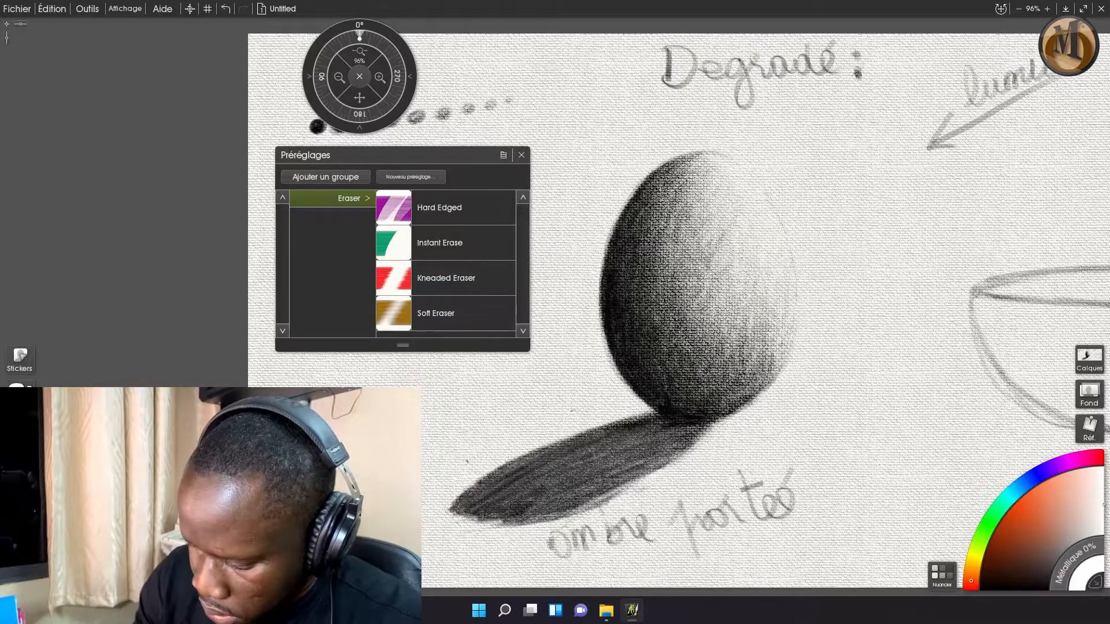
{"action": "mouse_move", "coordinate": [660, 487]}
{"action": "left_mouse_down"}
{"action": "mouse_move", "coordinate": [511, 527]}
{"action": "mouse_move", "coordinate": [454, 484]}
{"action": "mouse_move", "coordinate": [454, 519]}
{"action": "left_mouse_up"}
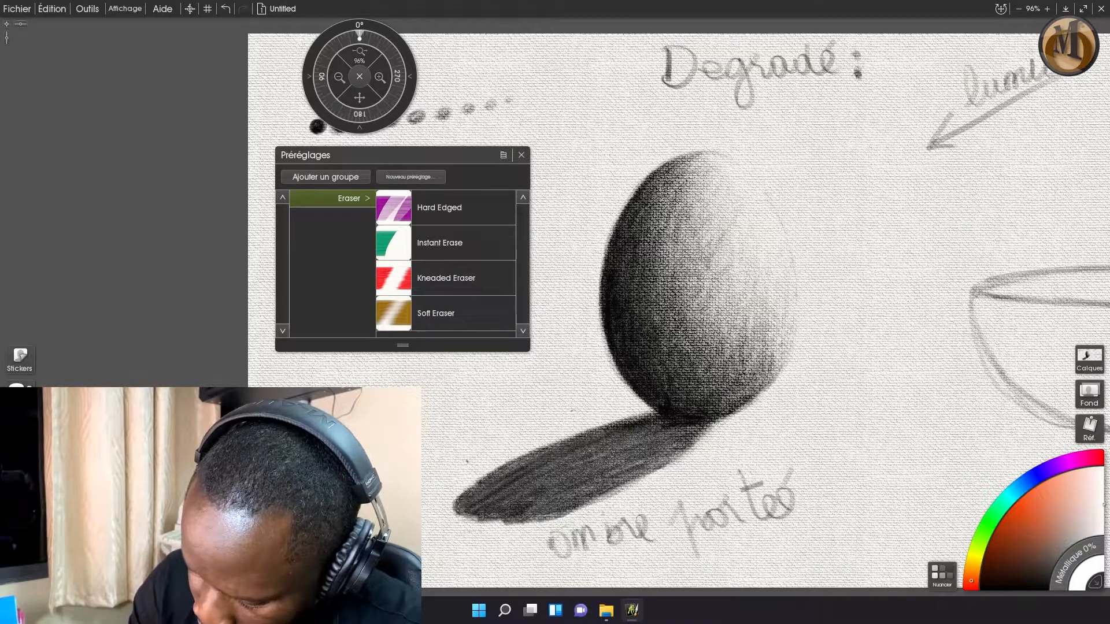
Lighten the cast shadow's far end with white B Shading strokes, and soften its lower edge with dark ones
{"action": "key", "text": "p"}
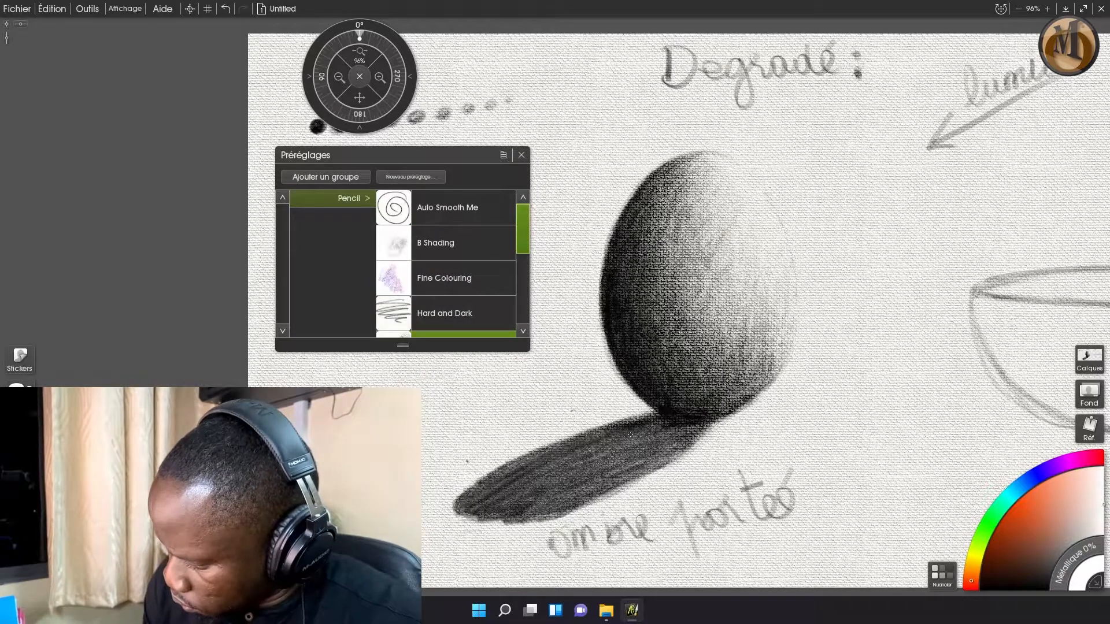
{"action": "left_click", "coordinate": [458, 245]}
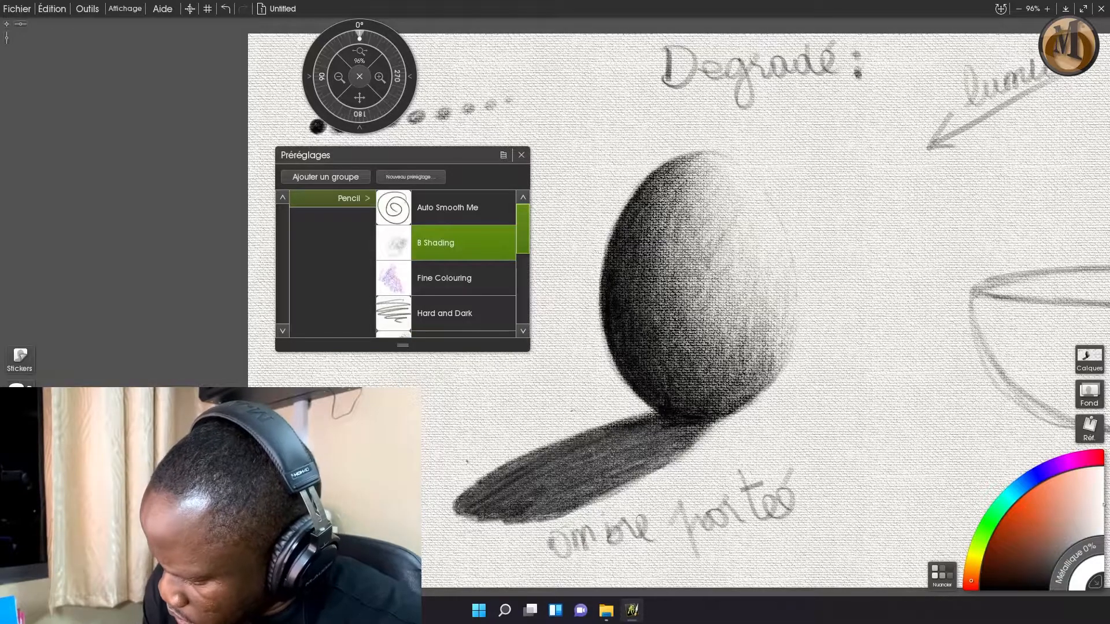
{"action": "mouse_move", "coordinate": [606, 423]}
{"action": "left_mouse_down"}
{"action": "mouse_move", "coordinate": [491, 469]}
{"action": "mouse_move", "coordinate": [449, 511]}
{"action": "mouse_move", "coordinate": [486, 502]}
{"action": "mouse_move", "coordinate": [498, 515]}
{"action": "mouse_move", "coordinate": [493, 532]}
{"action": "mouse_move", "coordinate": [558, 518]}
{"action": "mouse_move", "coordinate": [480, 516]}
{"action": "left_mouse_up"}
{"action": "left_click_drag", "start_coordinate": [554, 523], "coordinate": [612, 497]}
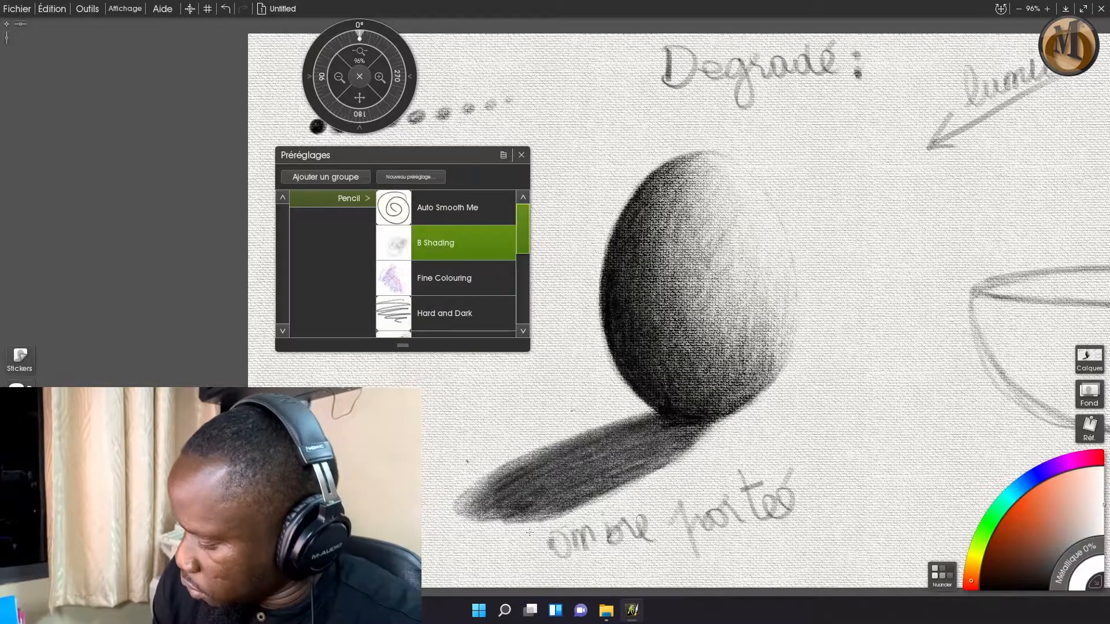
{"action": "mouse_move", "coordinate": [671, 461]}
{"action": "left_mouse_down"}
{"action": "mouse_move", "coordinate": [691, 447]}
{"action": "mouse_move", "coordinate": [641, 468]}
{"action": "left_mouse_up"}
{"action": "left_click_drag", "start_coordinate": [699, 442], "coordinate": [581, 506]}
{"action": "left_click_drag", "start_coordinate": [633, 474], "coordinate": [535, 518]}
{"action": "left_click_drag", "start_coordinate": [590, 493], "coordinate": [506, 523]}
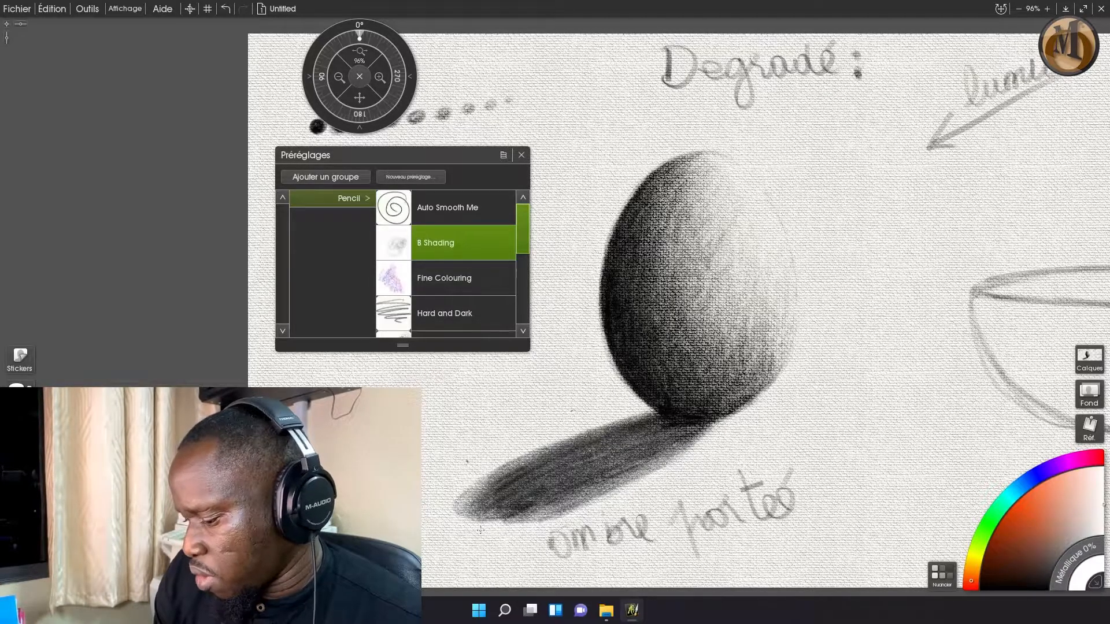
Blur the cast shadow's outer contour and far tip with soft B Shading strokes up to the egg's base
{"action": "mouse_move", "coordinate": [611, 422]}
{"action": "left_mouse_down"}
{"action": "mouse_move", "coordinate": [546, 457]}
{"action": "mouse_move", "coordinate": [471, 522]}
{"action": "left_mouse_up"}
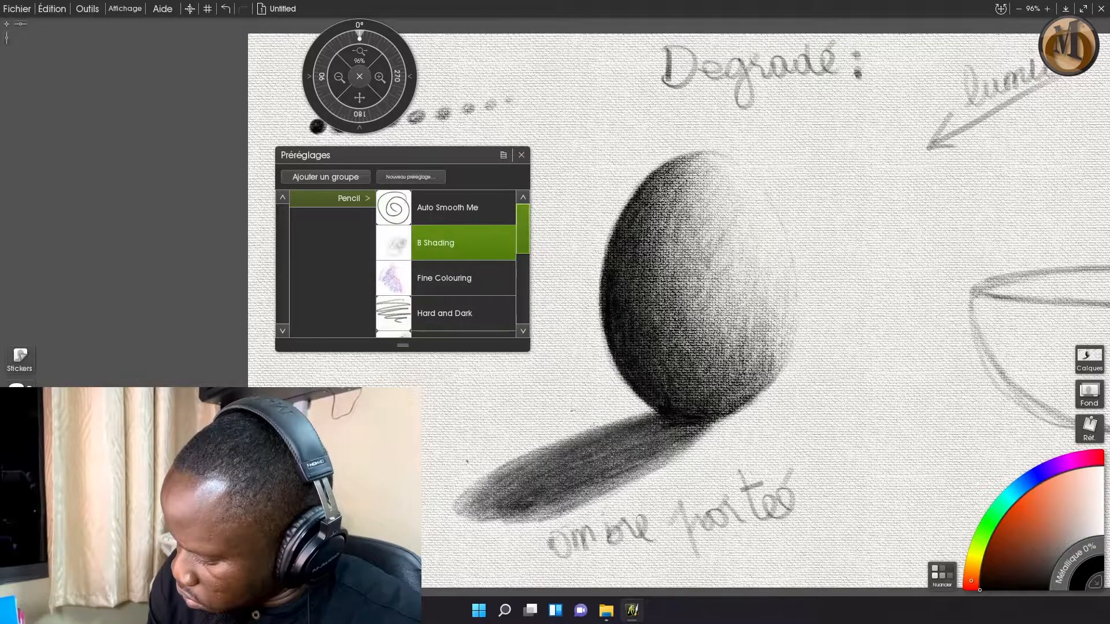
{"action": "mouse_move", "coordinate": [622, 420]}
{"action": "left_mouse_down"}
{"action": "mouse_move", "coordinate": [585, 427]}
{"action": "mouse_move", "coordinate": [613, 422]}
{"action": "mouse_move", "coordinate": [526, 457]}
{"action": "mouse_move", "coordinate": [449, 507]}
{"action": "left_mouse_up"}
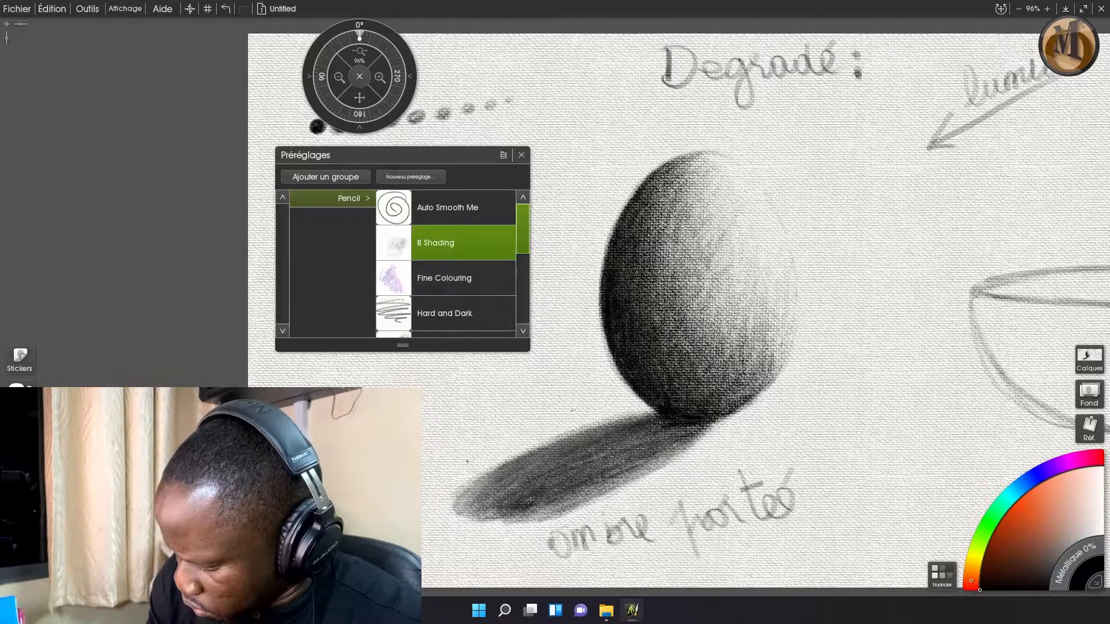
{"action": "mouse_move", "coordinate": [697, 442]}
{"action": "left_mouse_down"}
{"action": "mouse_move", "coordinate": [576, 509]}
{"action": "mouse_move", "coordinate": [503, 529]}
{"action": "mouse_move", "coordinate": [466, 531]}
{"action": "mouse_move", "coordinate": [499, 525]}
{"action": "mouse_move", "coordinate": [458, 517]}
{"action": "mouse_move", "coordinate": [491, 527]}
{"action": "left_mouse_up"}
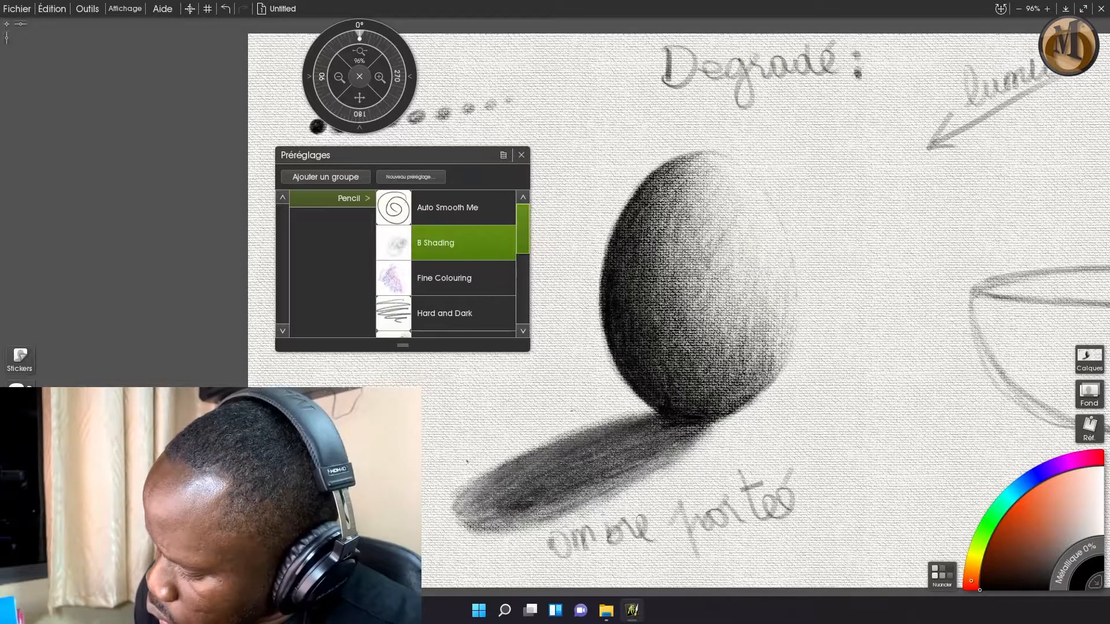
{"action": "left_click_drag", "start_coordinate": [724, 417], "coordinate": [709, 434]}
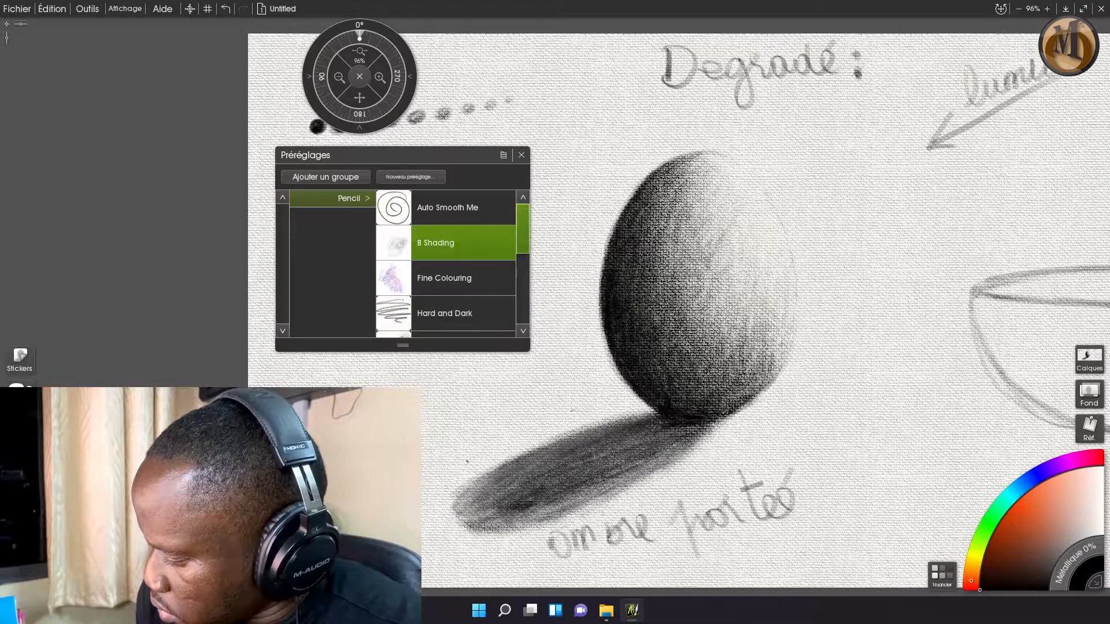
Refine the egg's gradient with B Shading, deepening its shaded side and lightening its lit side with white
{"action": "mouse_move", "coordinate": [572, 503]}
{"action": "left_mouse_down"}
{"action": "mouse_move", "coordinate": [614, 487]}
{"action": "mouse_move", "coordinate": [569, 506]}
{"action": "left_mouse_up"}
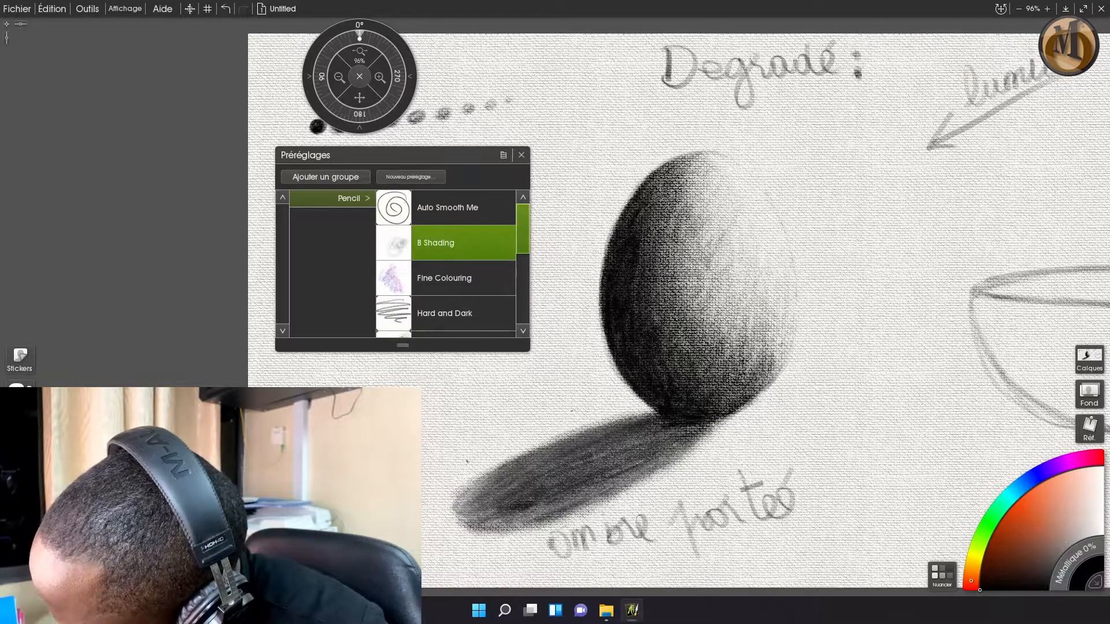
{"action": "mouse_move", "coordinate": [687, 276]}
{"action": "left_mouse_down"}
{"action": "mouse_move", "coordinate": [713, 246]}
{"action": "mouse_move", "coordinate": [697, 282]}
{"action": "mouse_move", "coordinate": [719, 266]}
{"action": "mouse_move", "coordinate": [705, 306]}
{"action": "mouse_move", "coordinate": [786, 337]}
{"action": "mouse_move", "coordinate": [787, 347]}
{"action": "mouse_move", "coordinate": [787, 322]}
{"action": "left_mouse_up"}
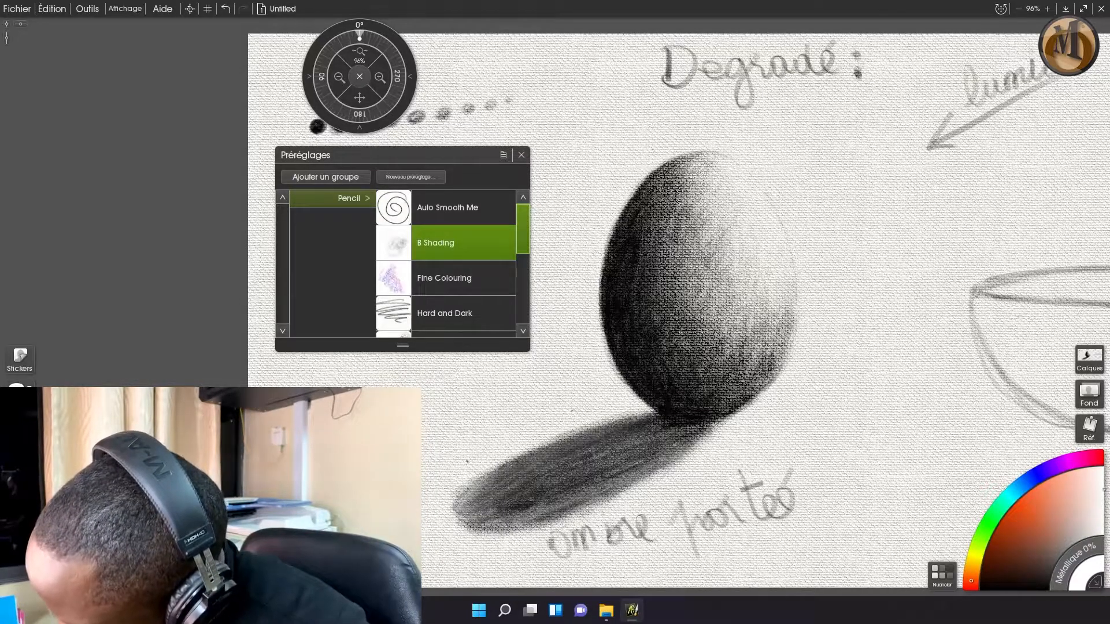
{"action": "mouse_move", "coordinate": [659, 181]}
{"action": "left_mouse_down"}
{"action": "mouse_move", "coordinate": [680, 203]}
{"action": "mouse_move", "coordinate": [663, 229]}
{"action": "mouse_move", "coordinate": [709, 267]}
{"action": "mouse_move", "coordinate": [727, 251]}
{"action": "mouse_move", "coordinate": [784, 342]}
{"action": "left_mouse_up"}
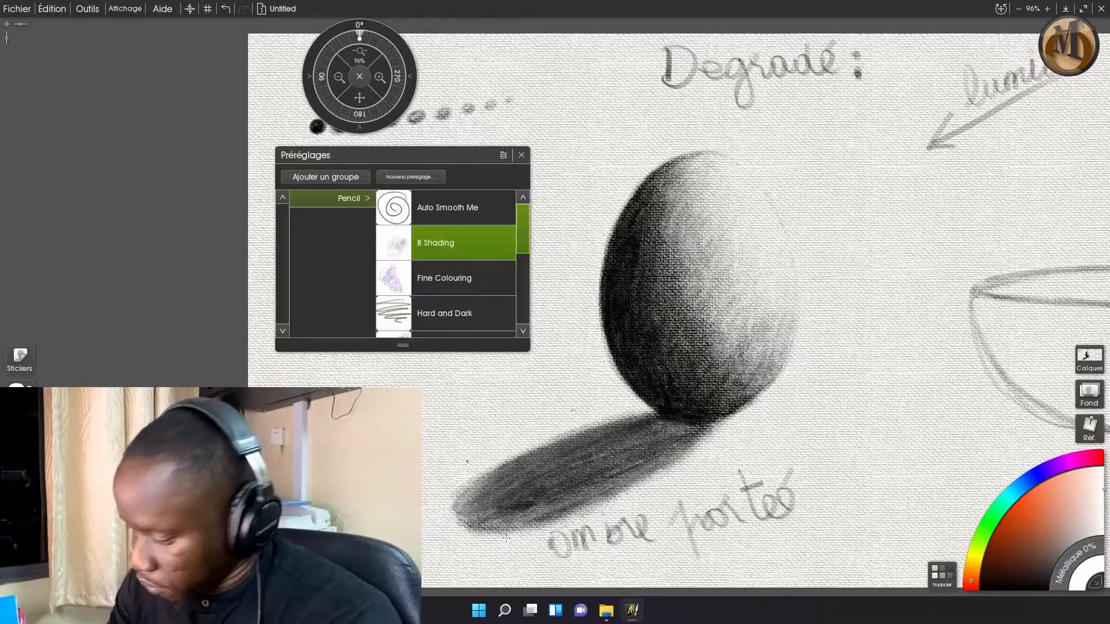
Draw a thin arrow from the "ombre portée" label to the cast shadow with the Auto Smooth Me preset
{"action": "left_click", "coordinate": [421, 206]}
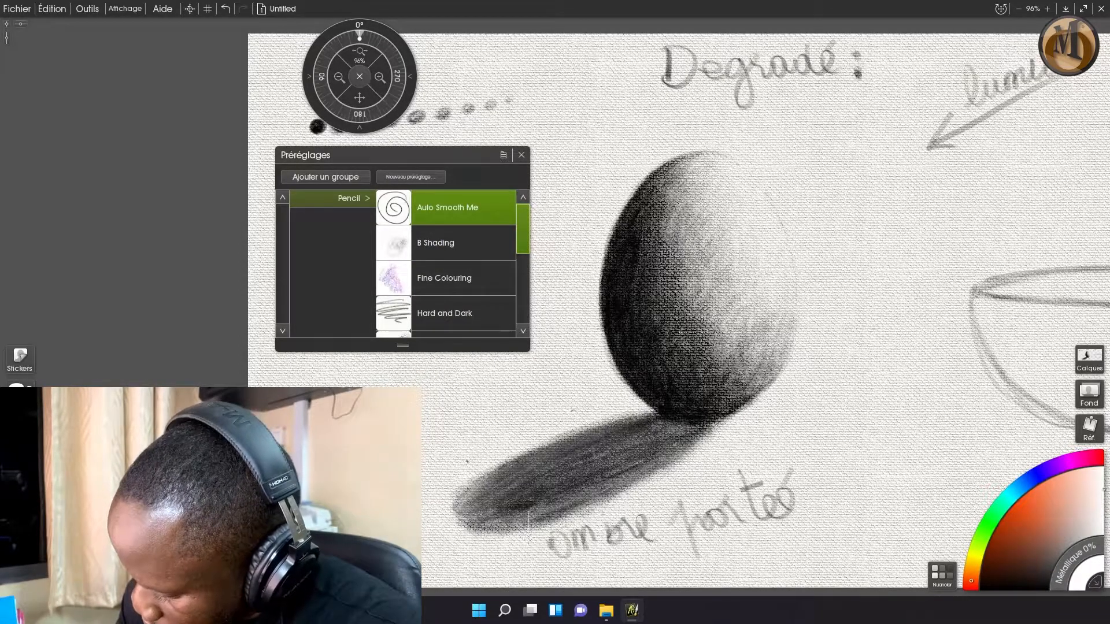
{"action": "mouse_move", "coordinate": [734, 487]}
{"action": "left_mouse_down"}
{"action": "mouse_move", "coordinate": [660, 469]}
{"action": "mouse_move", "coordinate": [668, 482]}
{"action": "left_mouse_up"}
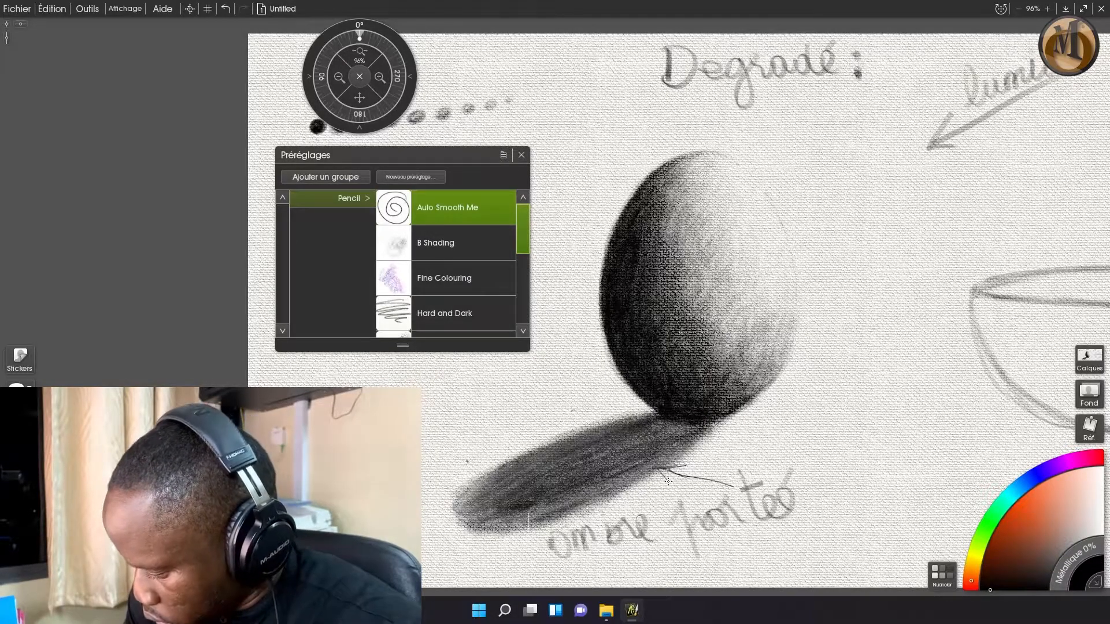
Move the presets clear of the drawing and handwrite "Ombre propre" beside the egg with an arrow to its dark side
{"action": "left_click_drag", "start_coordinate": [461, 157], "coordinate": [186, 183]}
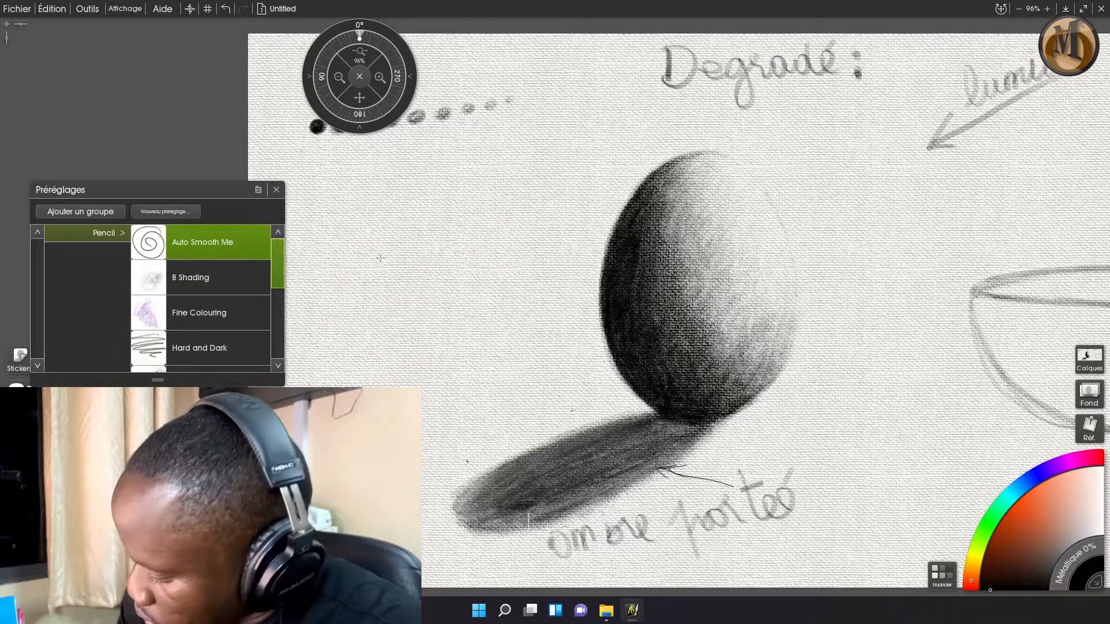
{"action": "mouse_move", "coordinate": [348, 251]}
{"action": "left_mouse_down"}
{"action": "mouse_move", "coordinate": [350, 230]}
{"action": "mouse_move", "coordinate": [382, 254]}
{"action": "mouse_move", "coordinate": [435, 247]}
{"action": "left_mouse_up"}
{"action": "left_click_drag", "start_coordinate": [364, 325], "coordinate": [393, 361]}
{"action": "mouse_move", "coordinate": [397, 296]}
{"action": "left_mouse_down"}
{"action": "mouse_move", "coordinate": [444, 323]}
{"action": "mouse_move", "coordinate": [446, 291]}
{"action": "mouse_move", "coordinate": [477, 302]}
{"action": "mouse_move", "coordinate": [594, 278]}
{"action": "left_mouse_up"}
{"action": "left_click_drag", "start_coordinate": [580, 271], "coordinate": [572, 290]}
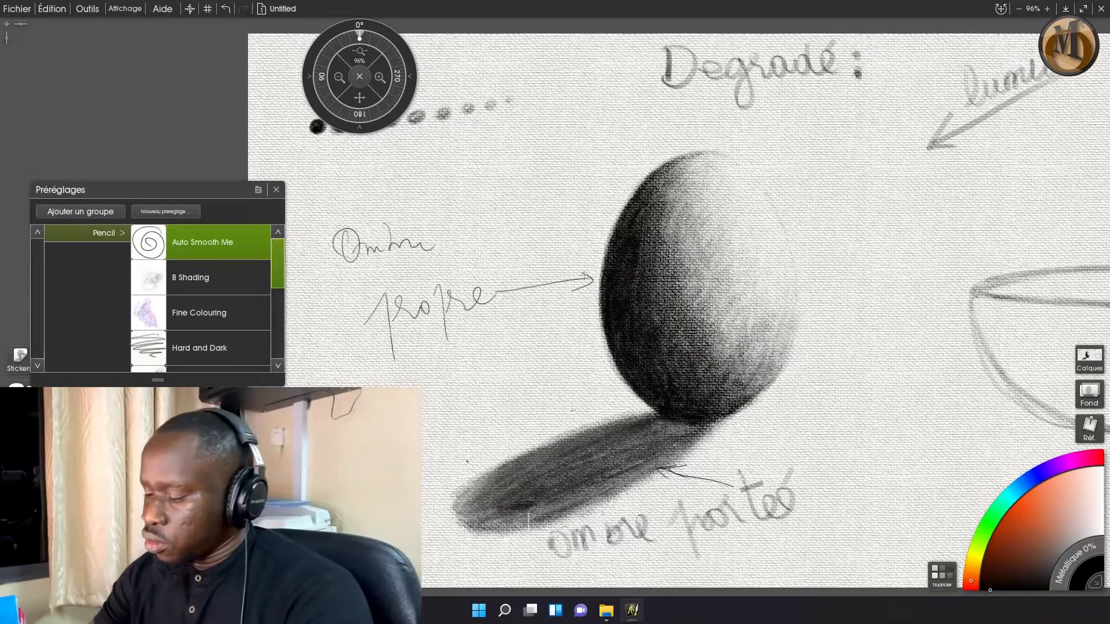